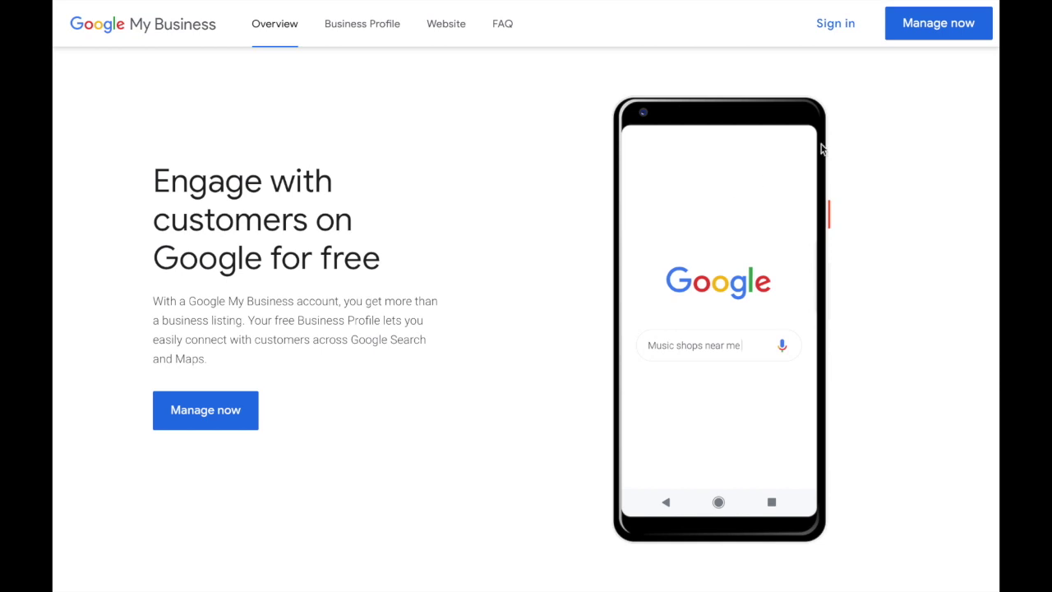
# Sign in and add a new business named with the owner's full name followed by ", The Traveling Hair Boss"
pyautogui.click(835, 25)
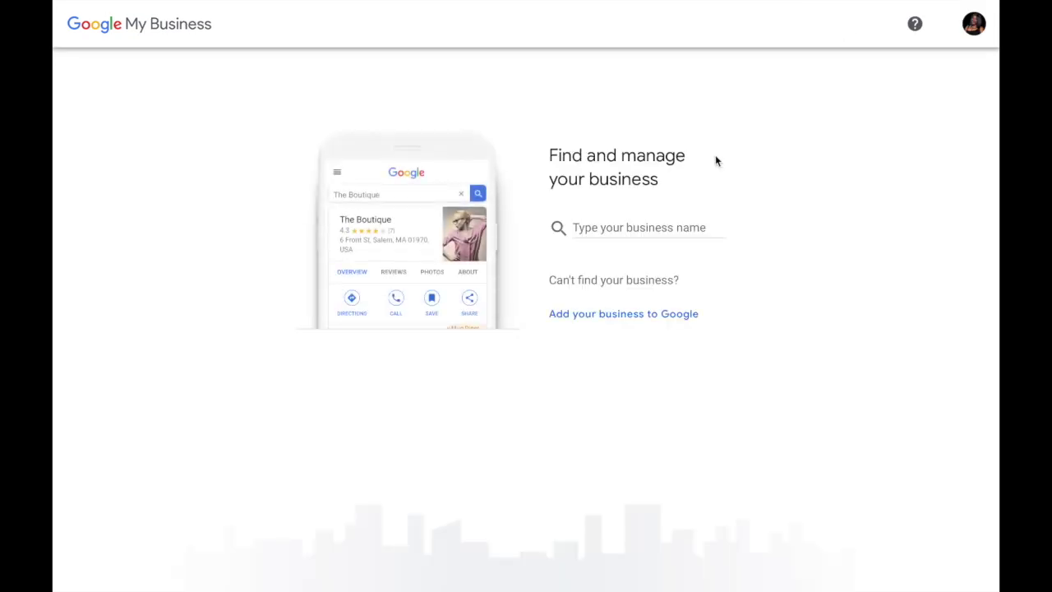
pyautogui.click(628, 320)
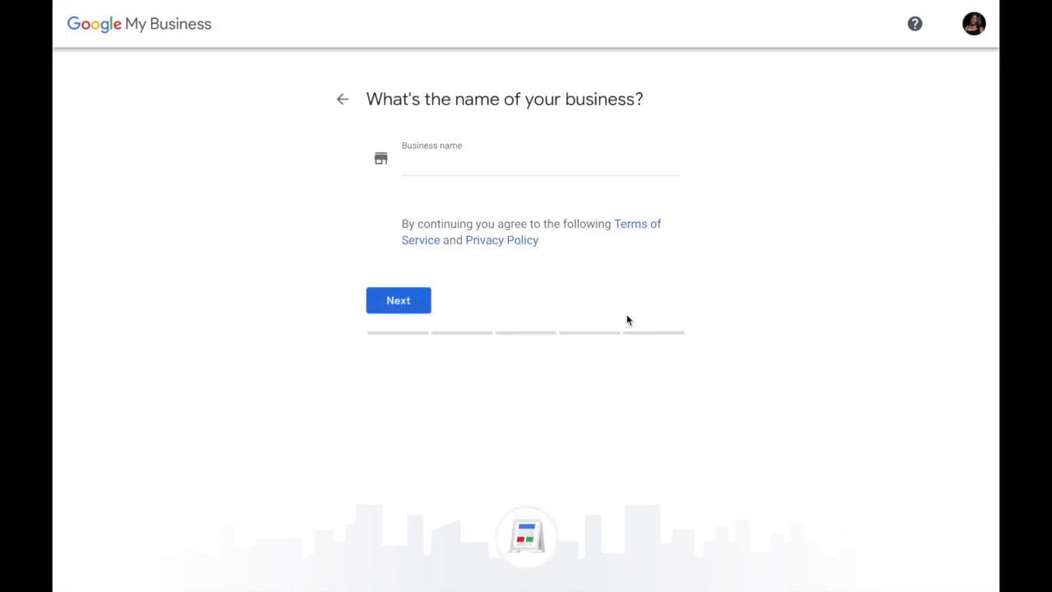
pyautogui.write('Destiny Adams-')
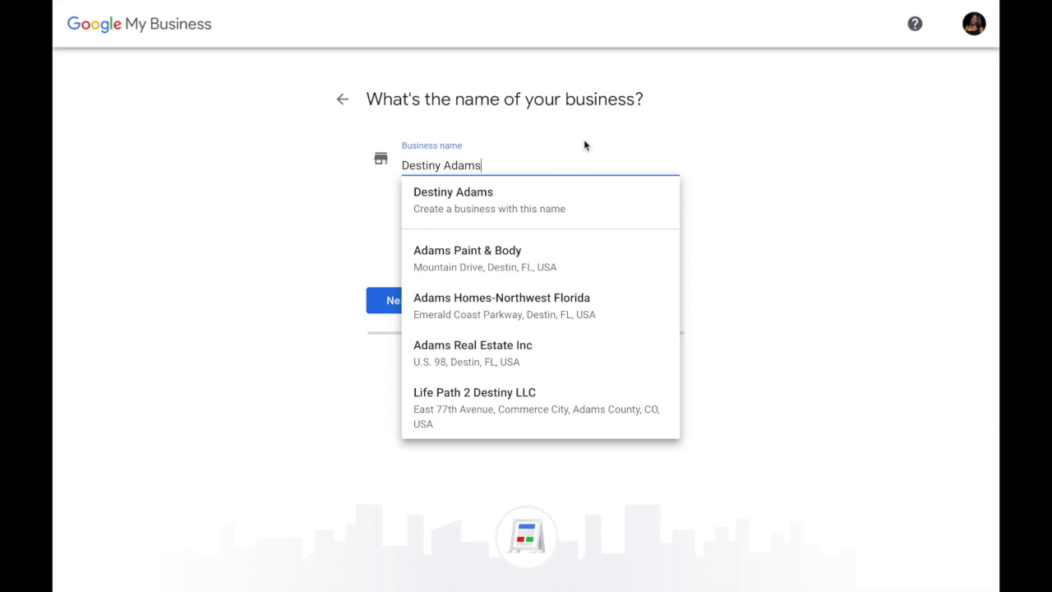
pyautogui.write(', The Trav')
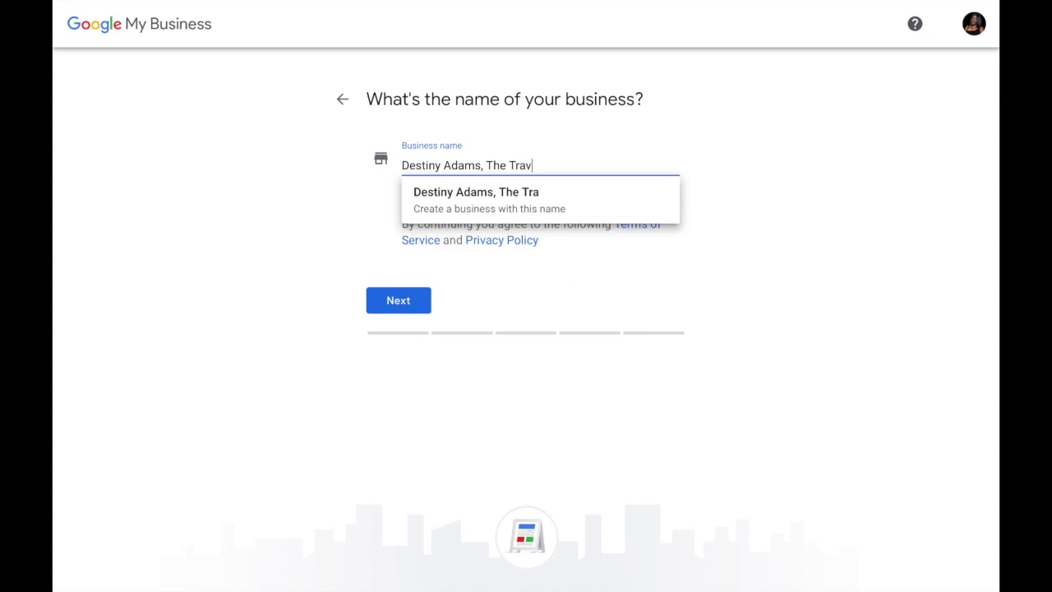
pyautogui.write('eling hair')
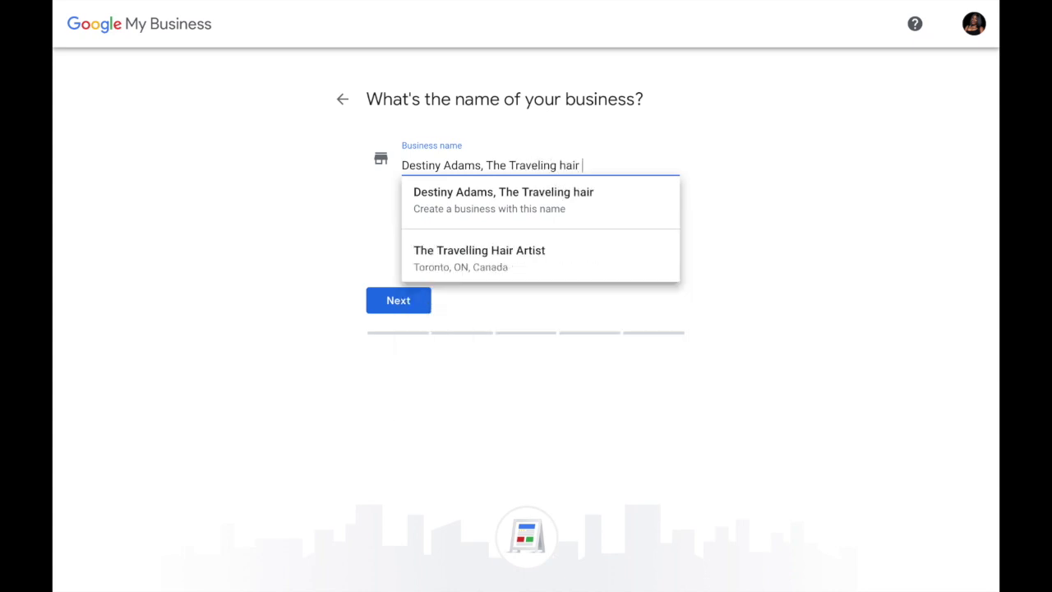
pyautogui.press('BackSpace')
pyautogui.press('BackSpace')
pyautogui.press('BackSpace')
pyautogui.press('BackSpace')
pyautogui.press('BackSpace')
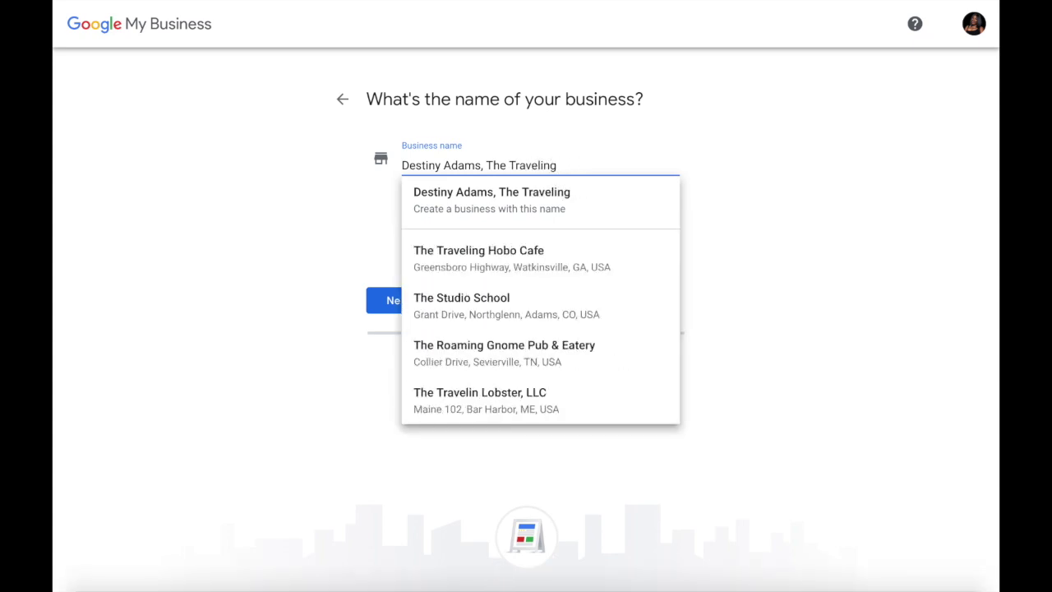
pyautogui.write('Hair Boss')
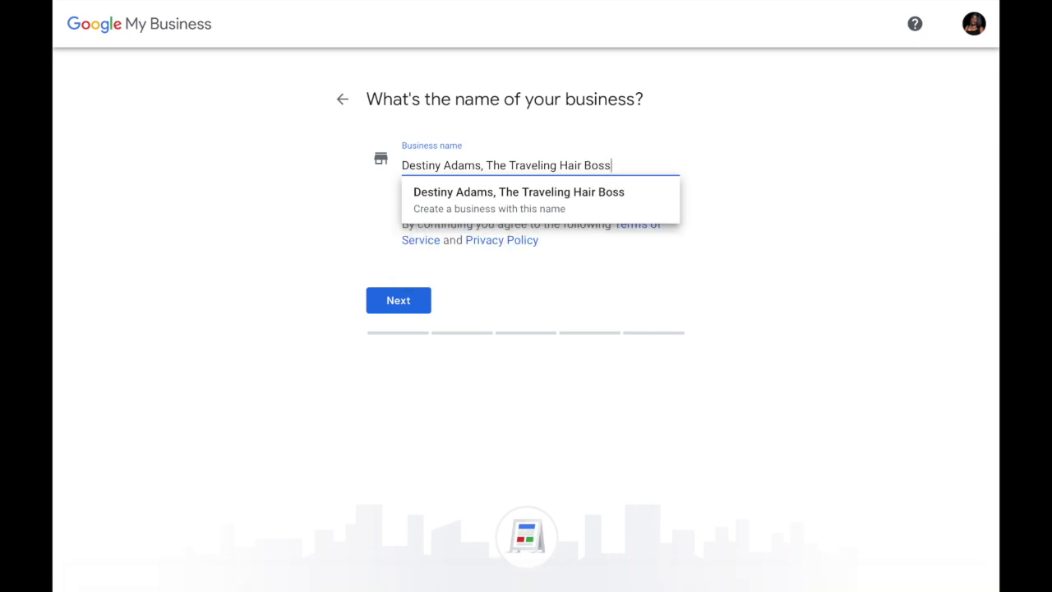
pyautogui.click(568, 206)
pyautogui.press('Return')
# Try finding a business category using Brand, Strategi, Content, Creat, Business school and Youtuber
pyautogui.click(437, 228)
pyautogui.write('Brand')
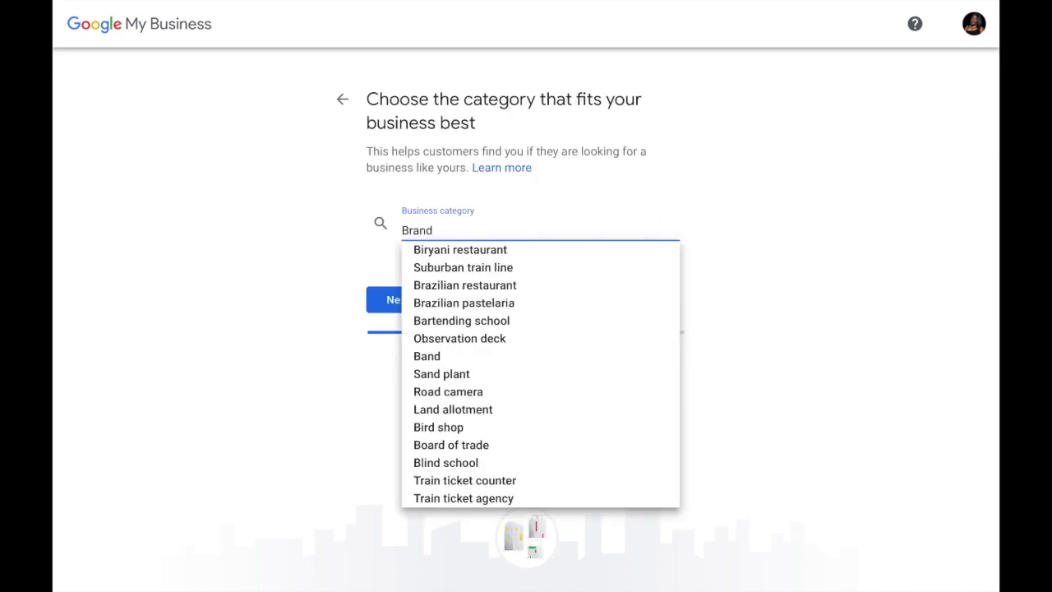
pyautogui.hotkey('ctrl', 'a')
pyautogui.write('Strategi')
pyautogui.hotkey('ctrl', 'a')
pyautogui.write('B')
pyautogui.hotkey('ctrl', 'a')
pyautogui.write('Content')
pyautogui.hotkey('ctrl', 'a')
pyautogui.press('BackSpace')
pyautogui.write('Creat')
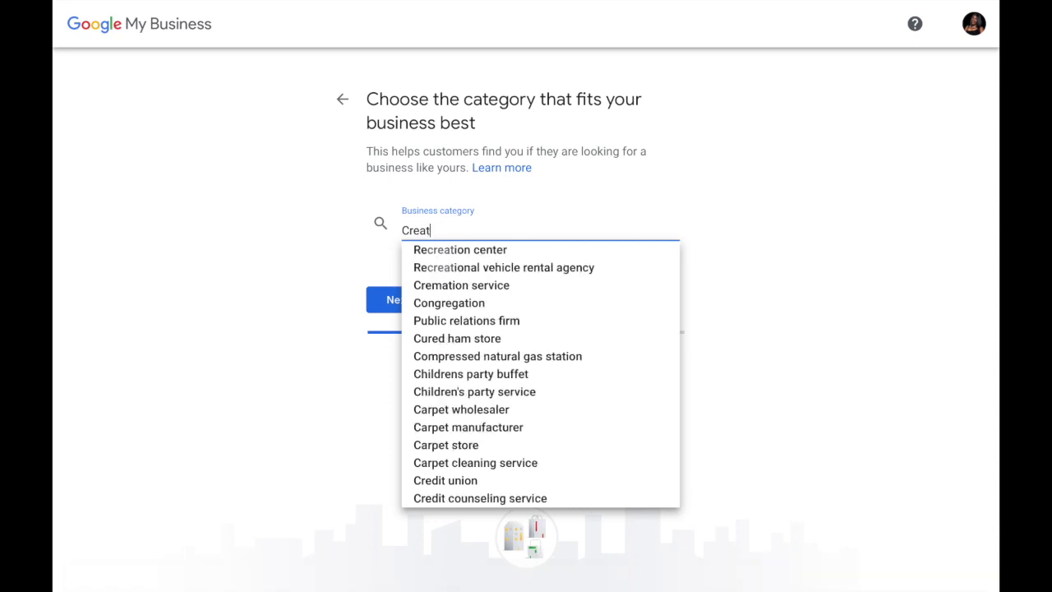
pyautogui.hotkey('ctrl', 'a')
pyautogui.write('Business school')
pyautogui.hotkey('ctrl', 'a')
pyautogui.write('Youtuber')
# Set the business category to Consultant and answer No to adding a location customers can visit
pyautogui.hotkey('ctrl', 'a')
pyautogui.write('Cons')
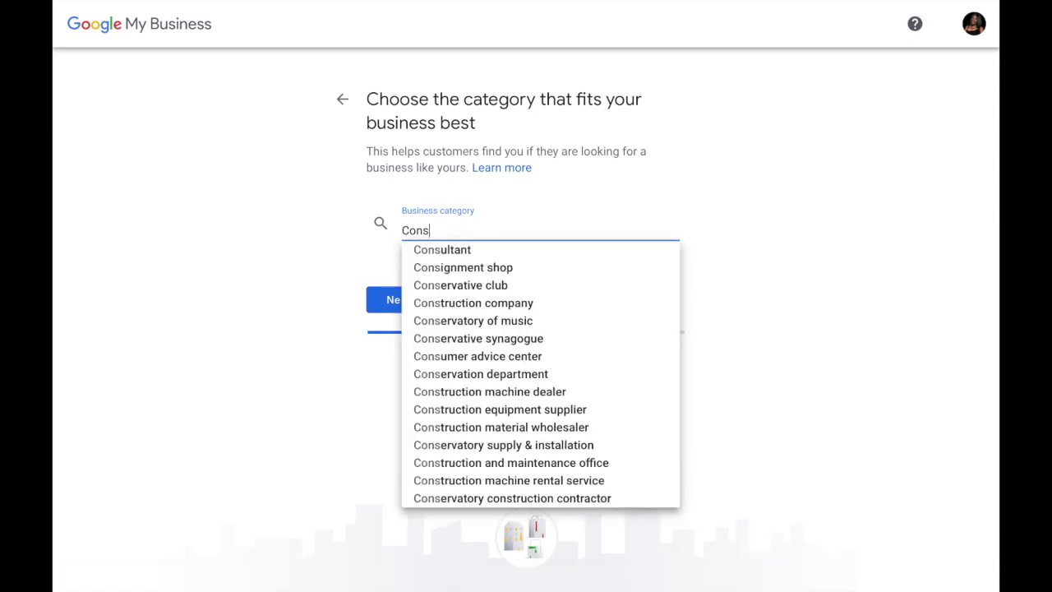
pyautogui.click(449, 249)
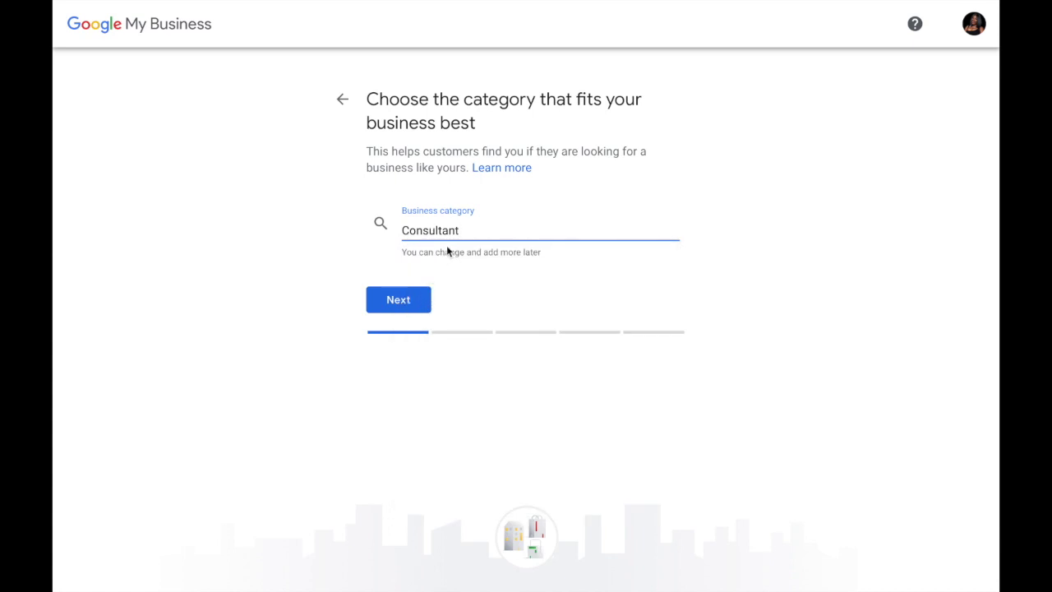
pyautogui.click(412, 309)
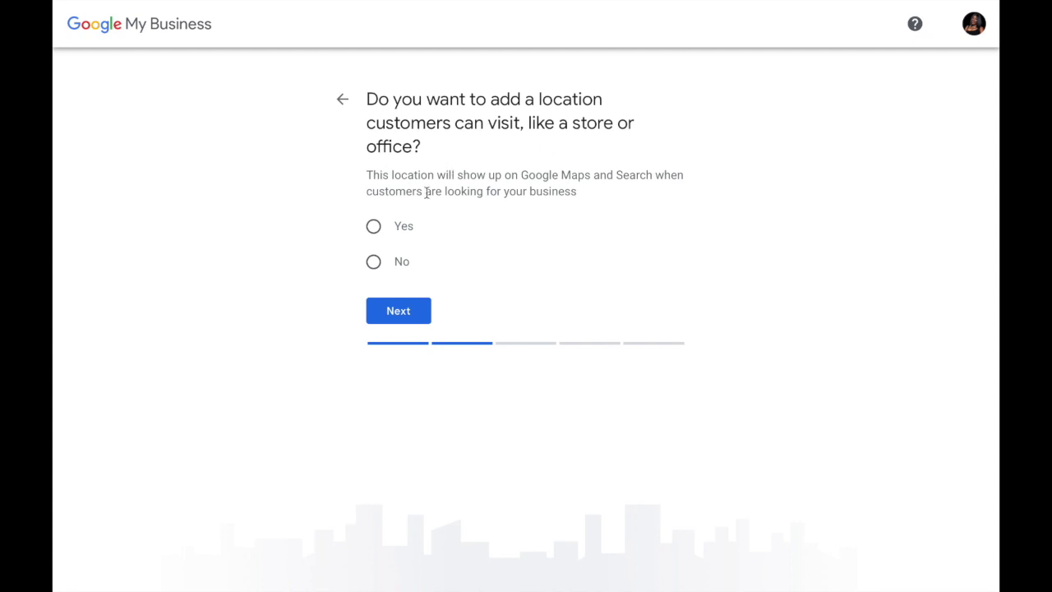
pyautogui.click(374, 263)
pyautogui.click(407, 312)
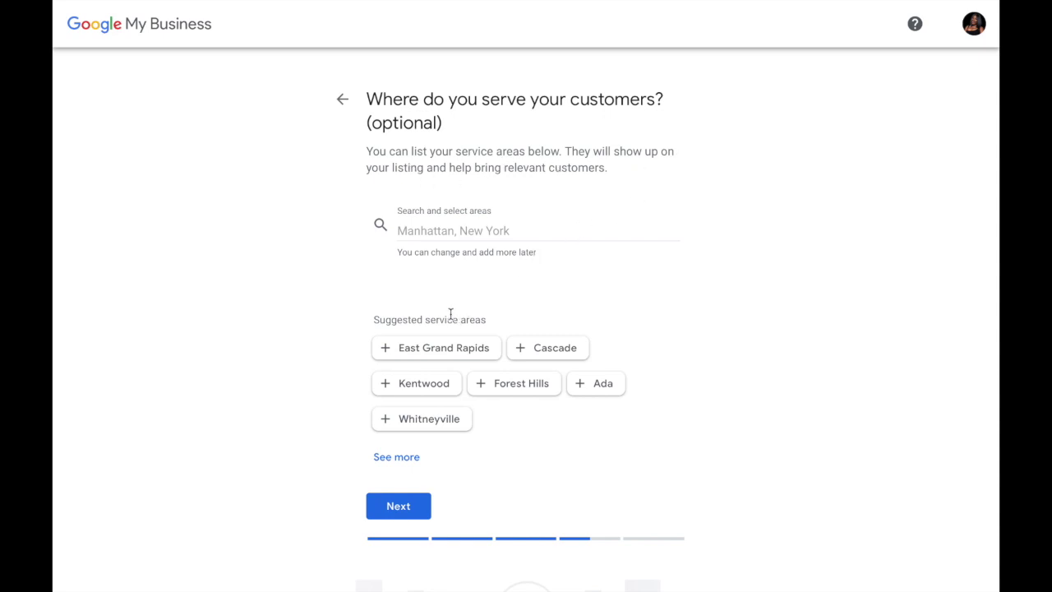
# Try Grand Rapids, MI, USA and Michigan, USA as the service area, removing each one
pyautogui.click(417, 232)
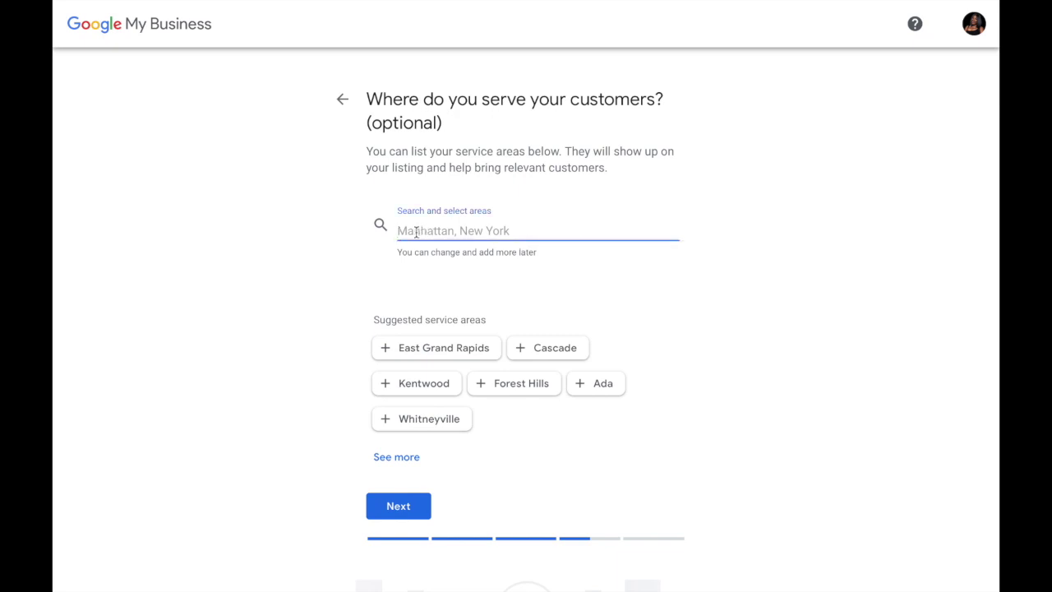
pyautogui.write('Gra')
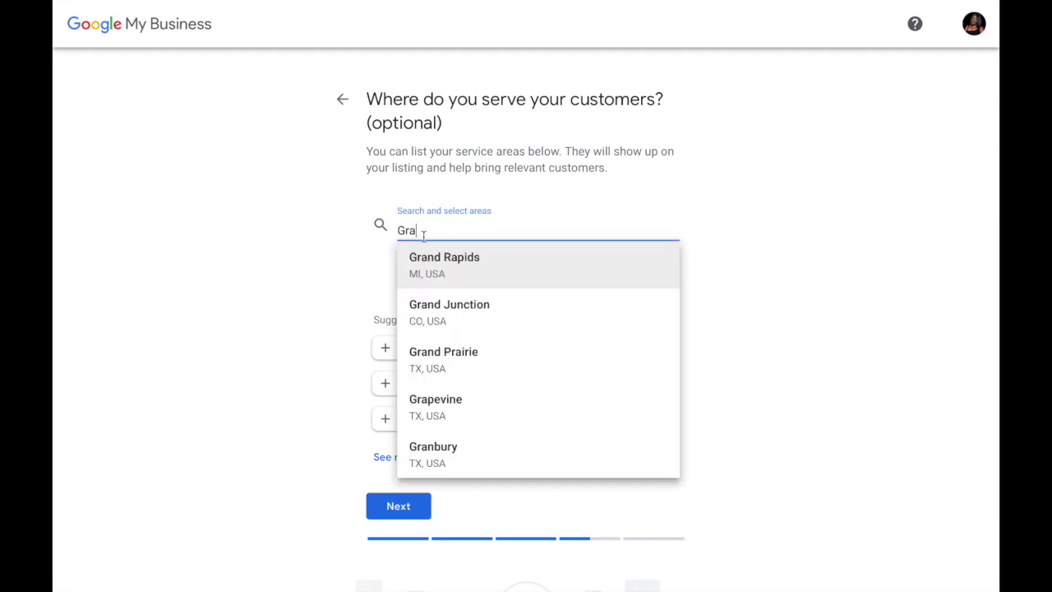
pyautogui.click(461, 287)
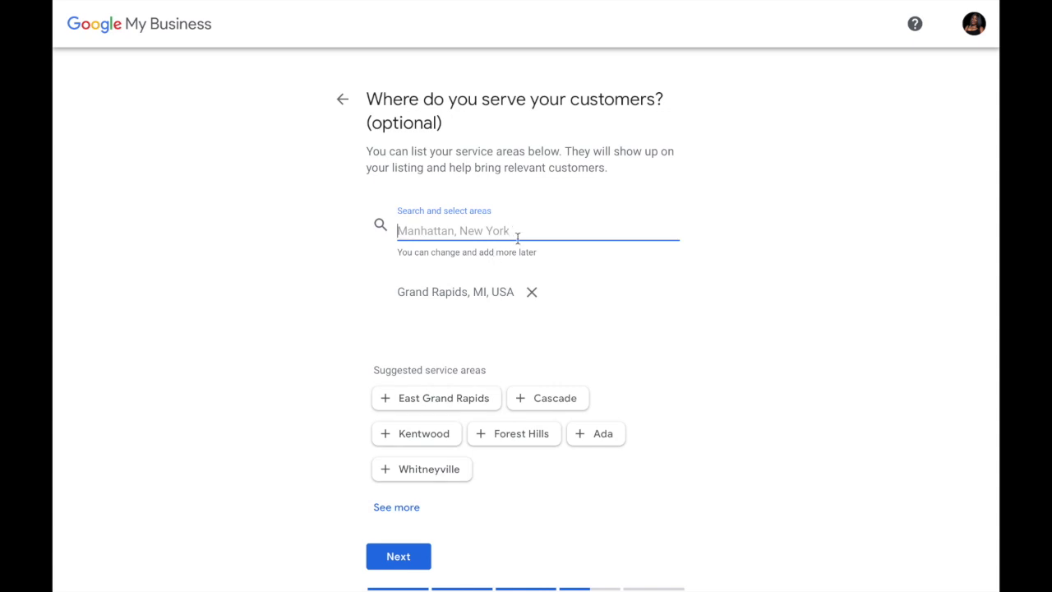
pyautogui.click(531, 292)
pyautogui.click(471, 237)
pyautogui.write('Mich')
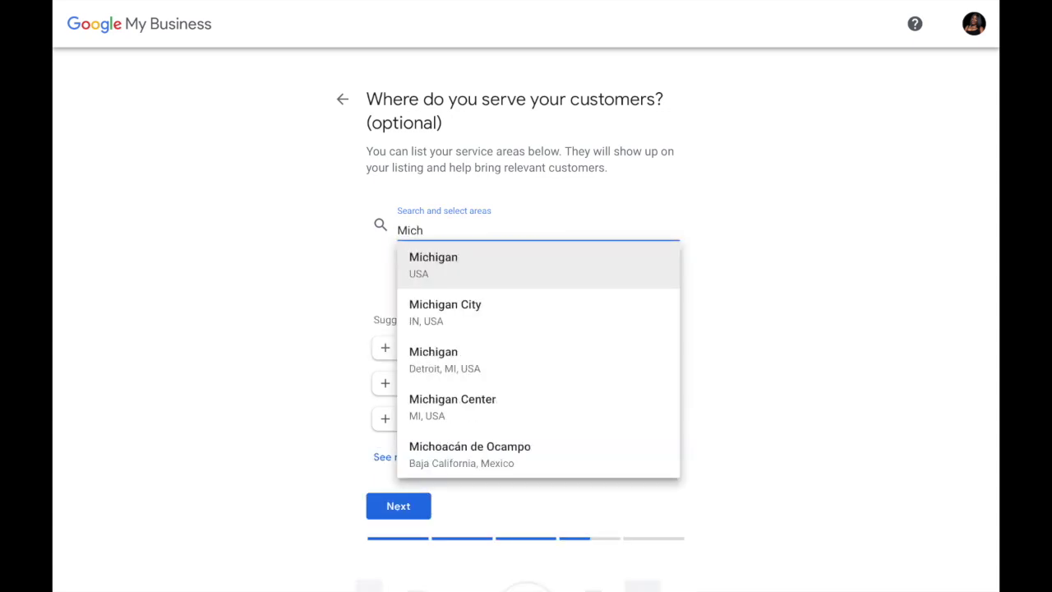
pyautogui.click(481, 264)
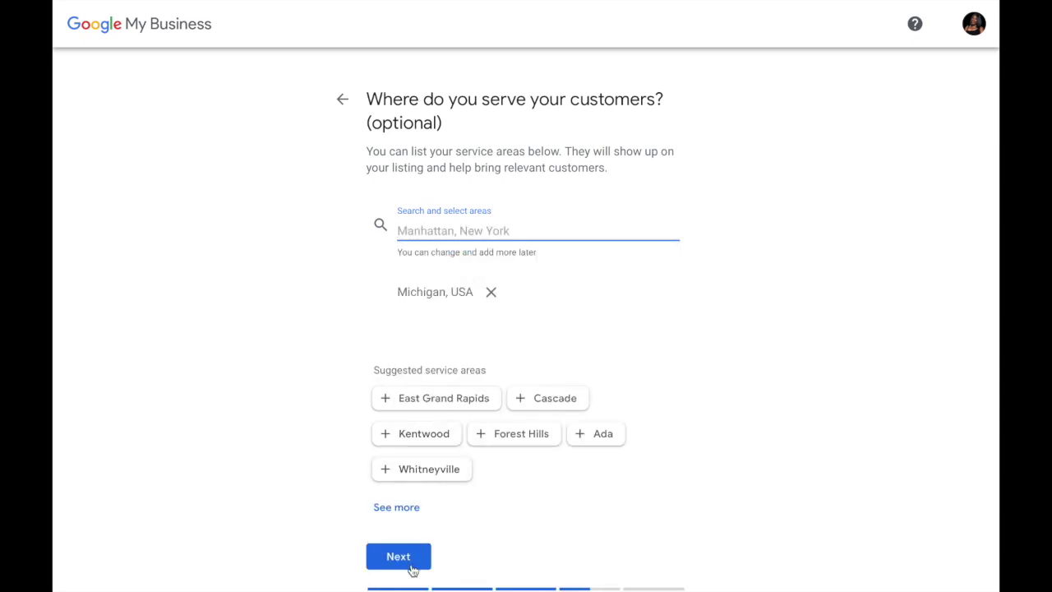
pyautogui.click(491, 291)
# Set the service area to United States and continue to the contact details
pyautogui.click(438, 238)
pyautogui.write('United')
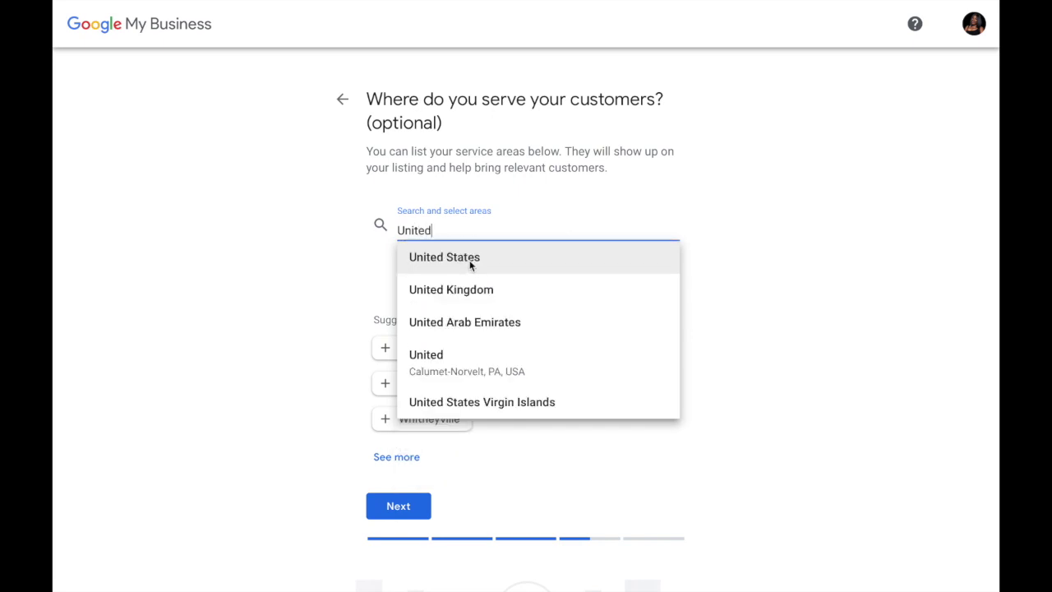
pyautogui.click(471, 261)
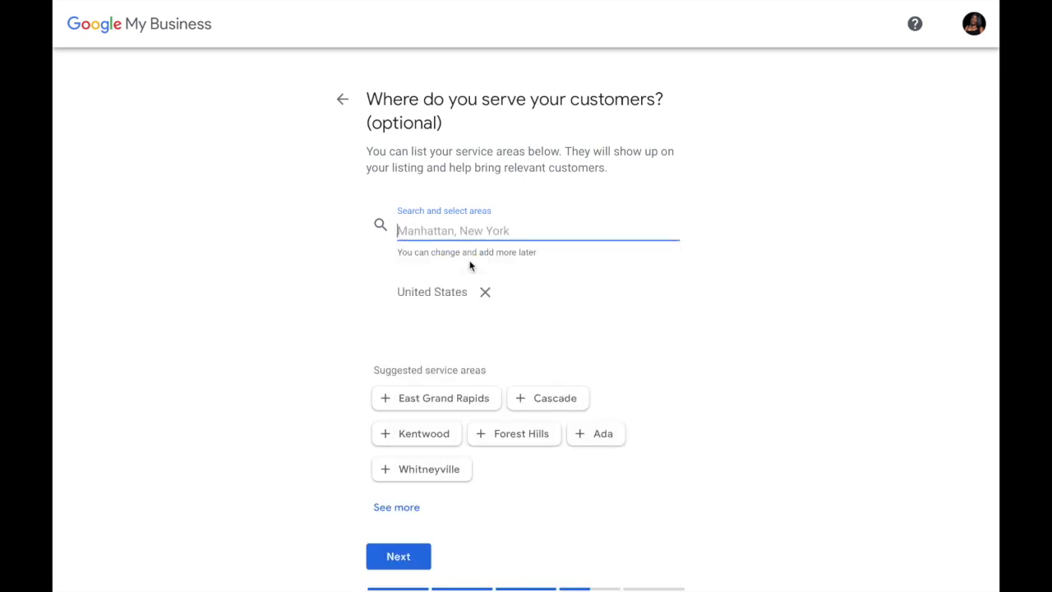
pyautogui.click(405, 562)
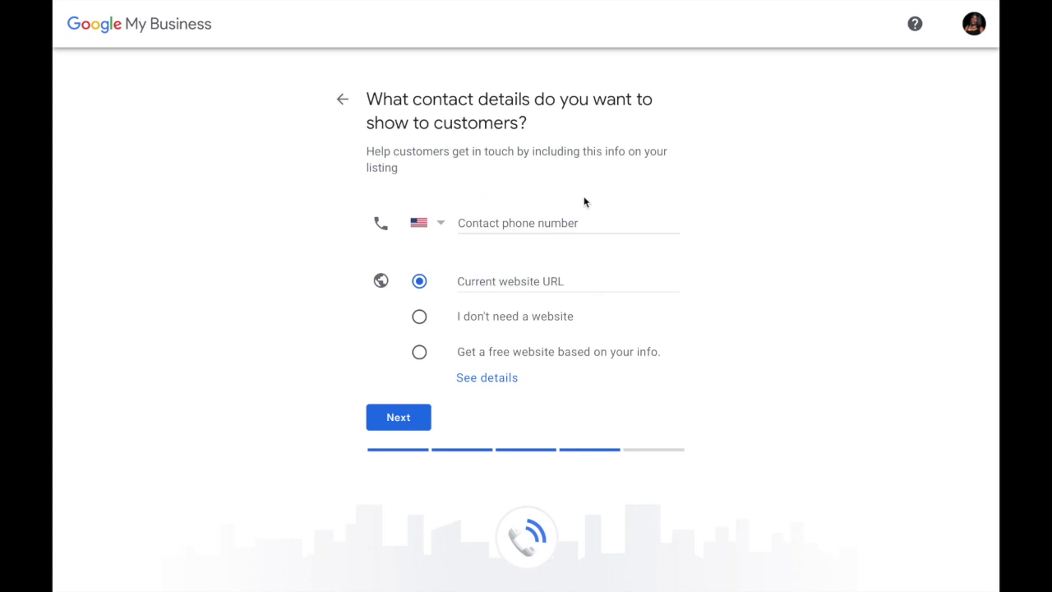
# Enter the business's current website URL without a contact phone number and submit the contact details
pyautogui.click(484, 282)
pyautogui.write('w')
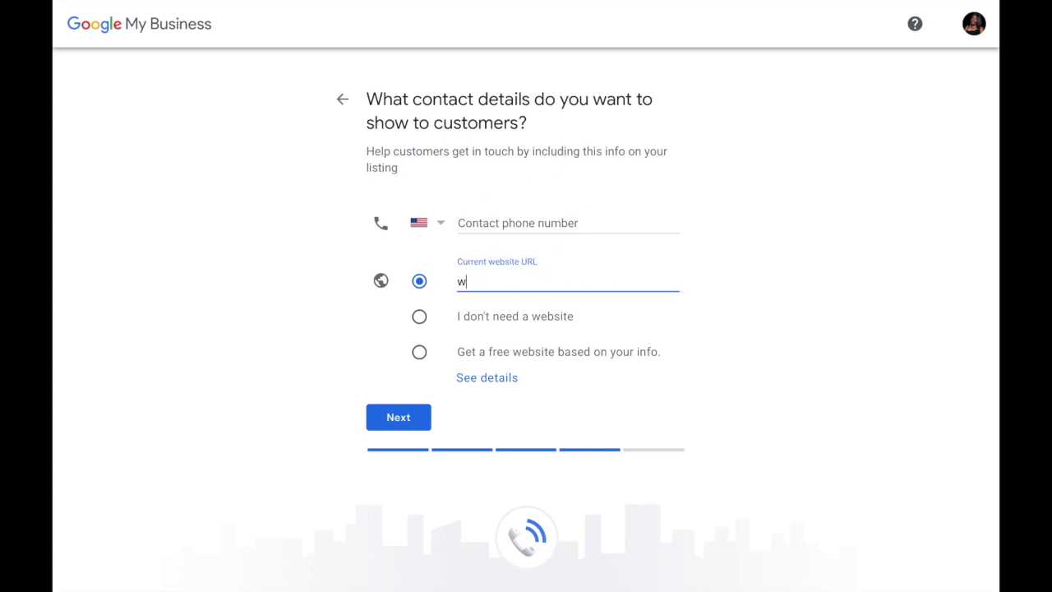
pyautogui.write('ww.iamdestinyadams.com')
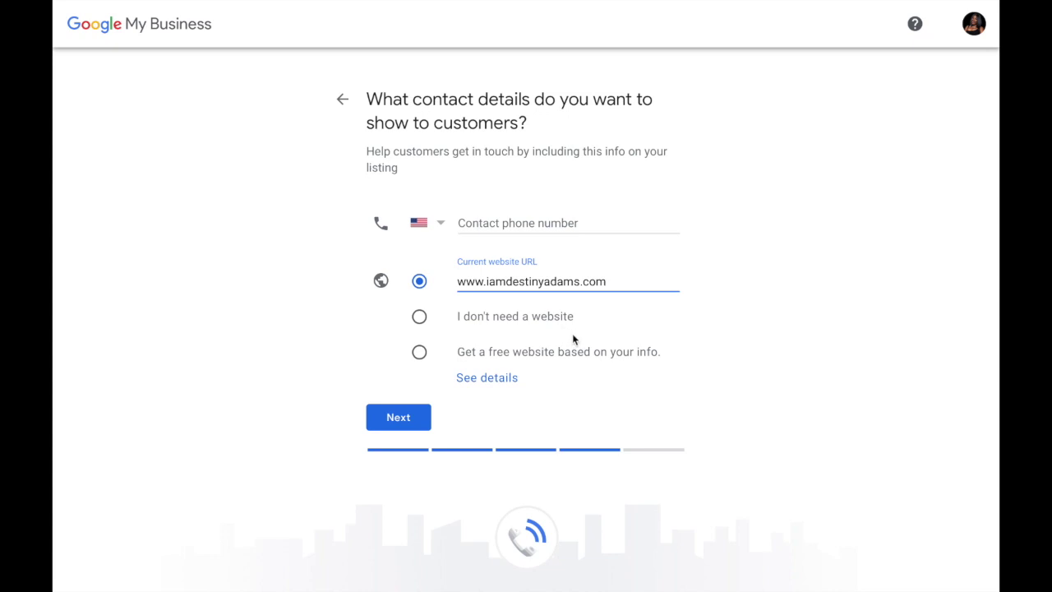
pyautogui.click(398, 418)
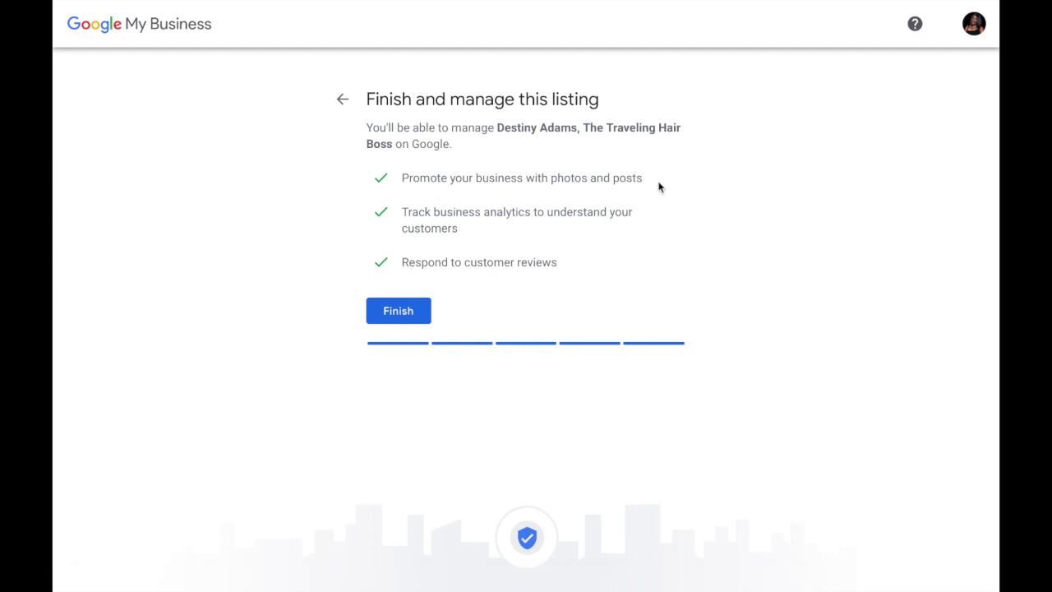
# Finish creating the listing and postpone the mailing address verification
pyautogui.click(404, 314)
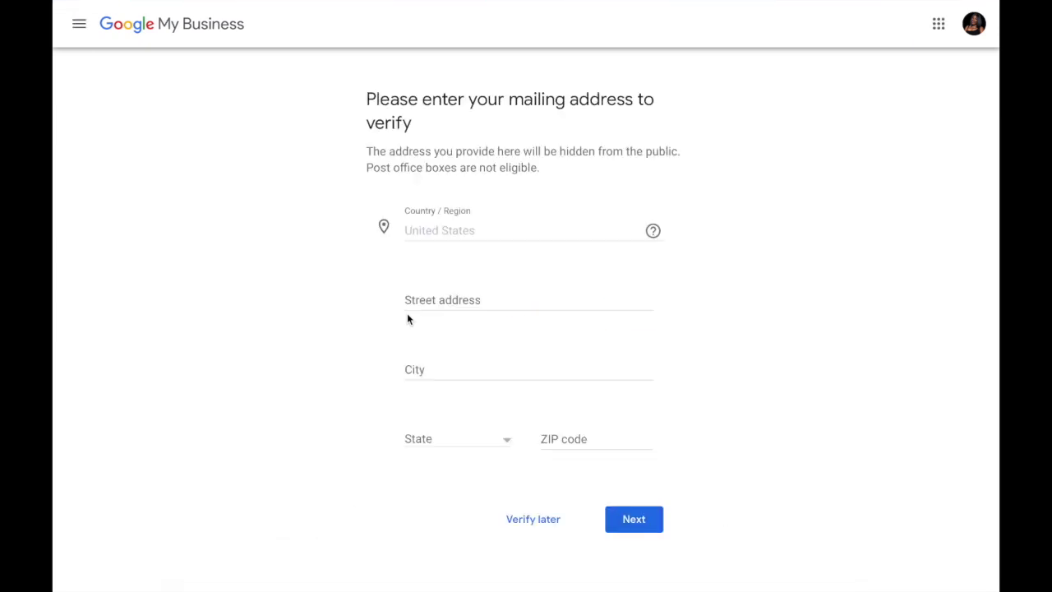
pyautogui.click(536, 519)
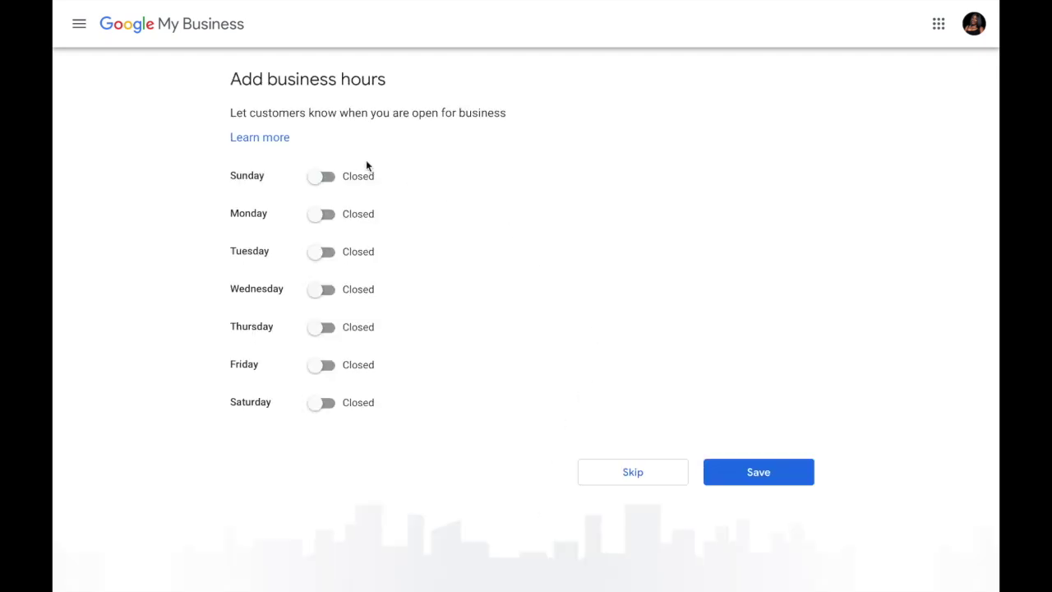
# Mark every day from Sunday to Saturday as open and try to save the business hours without times
pyautogui.click(322, 177)
pyautogui.click(325, 216)
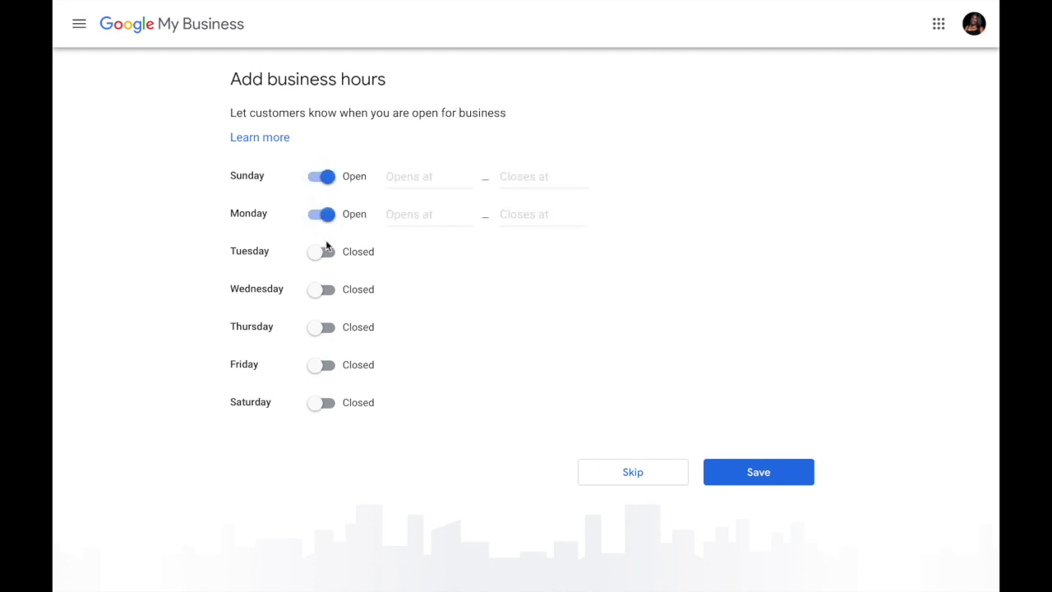
pyautogui.click(323, 255)
pyautogui.click(321, 295)
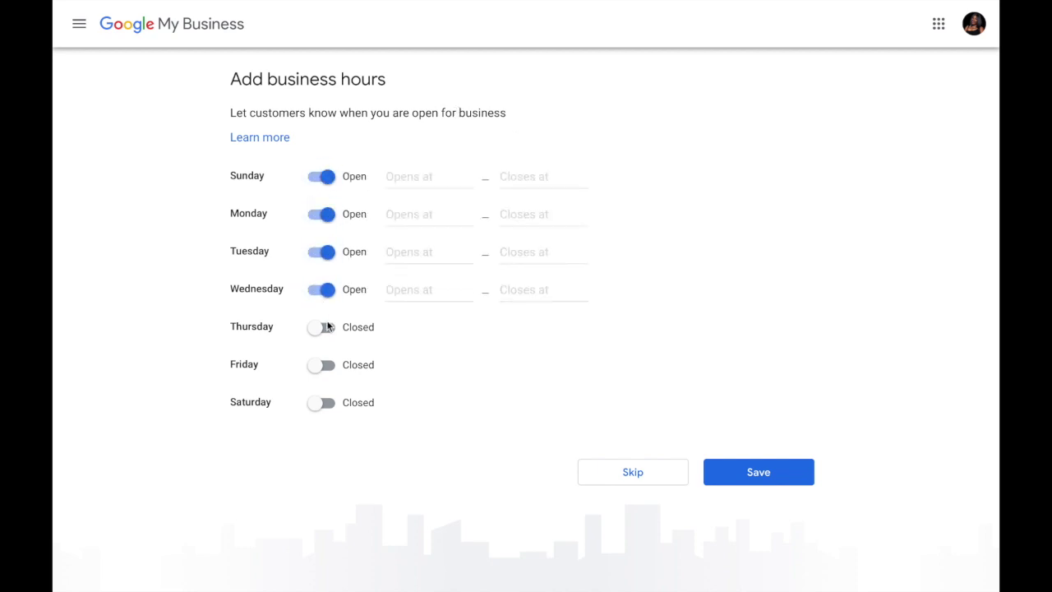
pyautogui.click(321, 330)
pyautogui.click(321, 368)
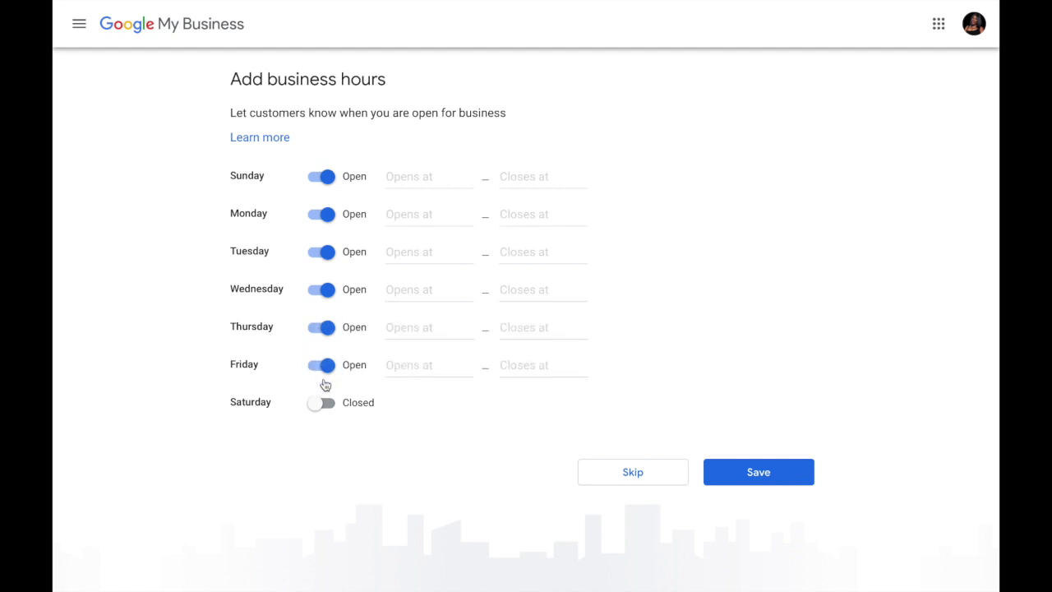
pyautogui.click(321, 404)
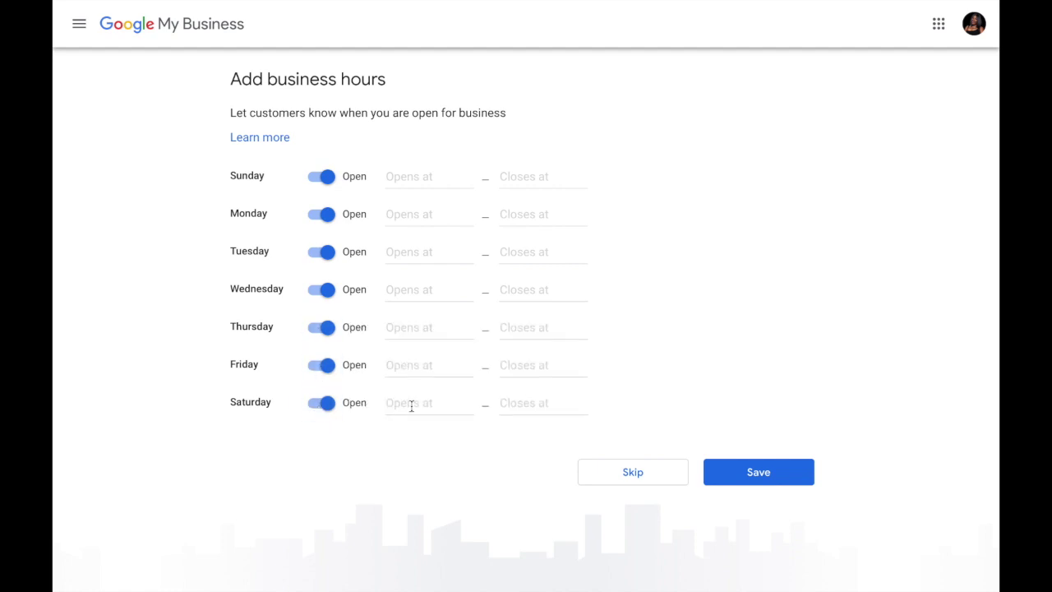
pyautogui.click(766, 478)
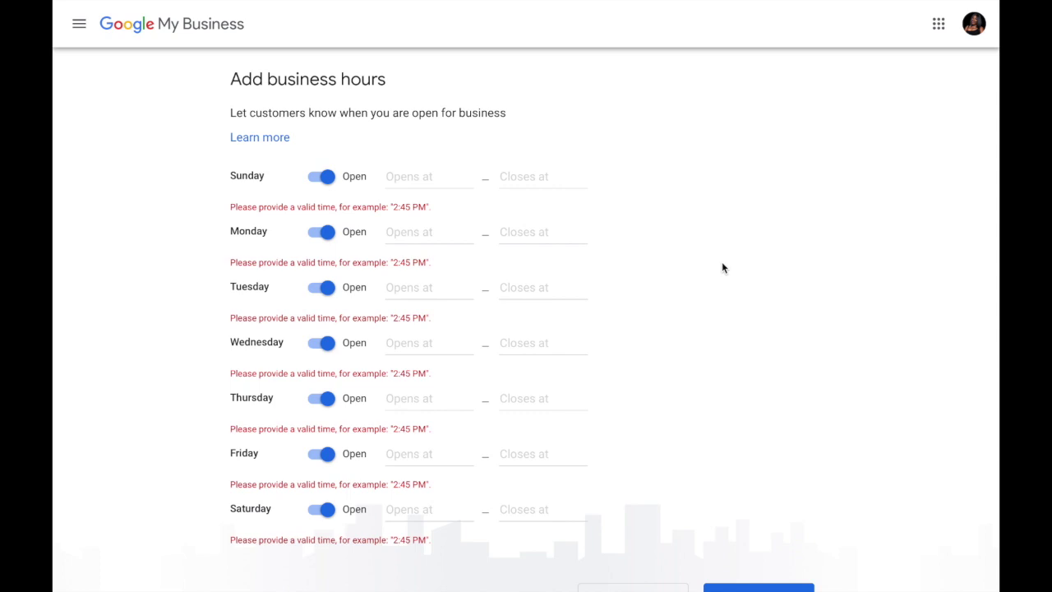
# Skip the business hours and save the business description "Personal Brand Strategist/ Youtuber"
pyautogui.scroll(-1, 723, 263)
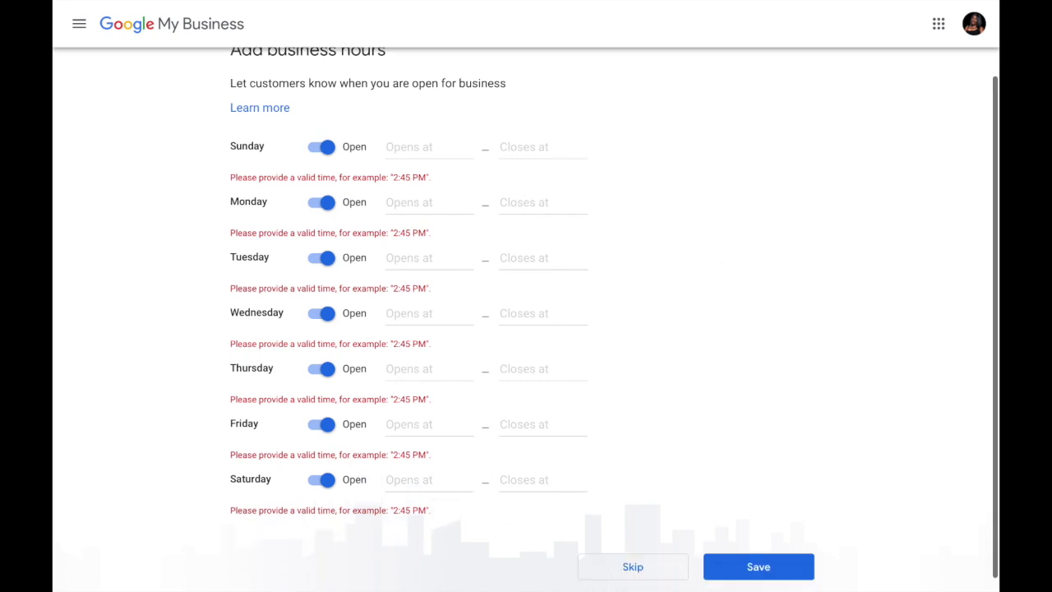
pyautogui.click(631, 554)
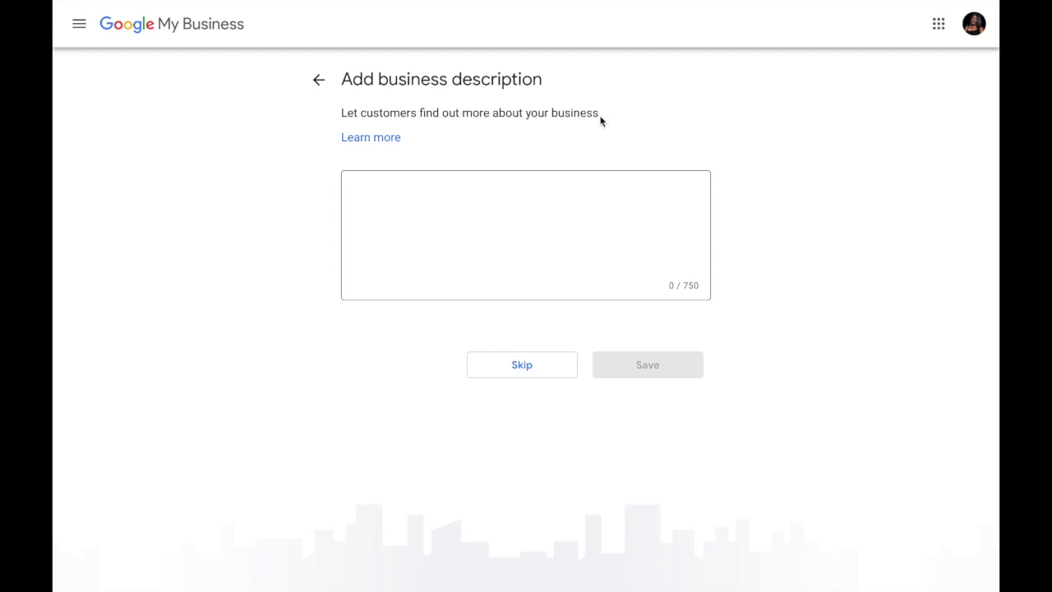
pyautogui.click(403, 200)
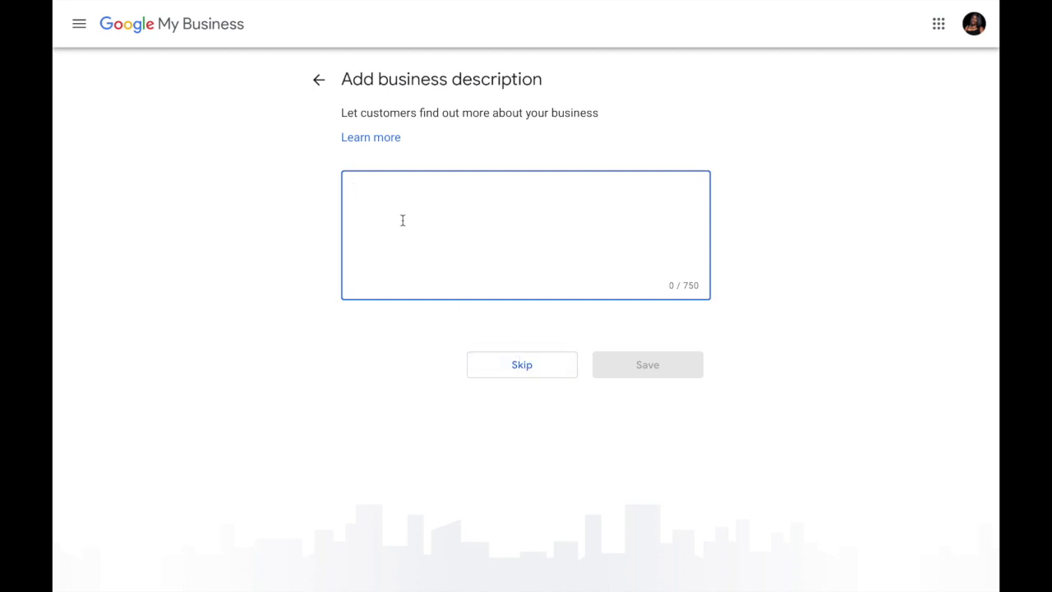
pyautogui.write('Personal ')
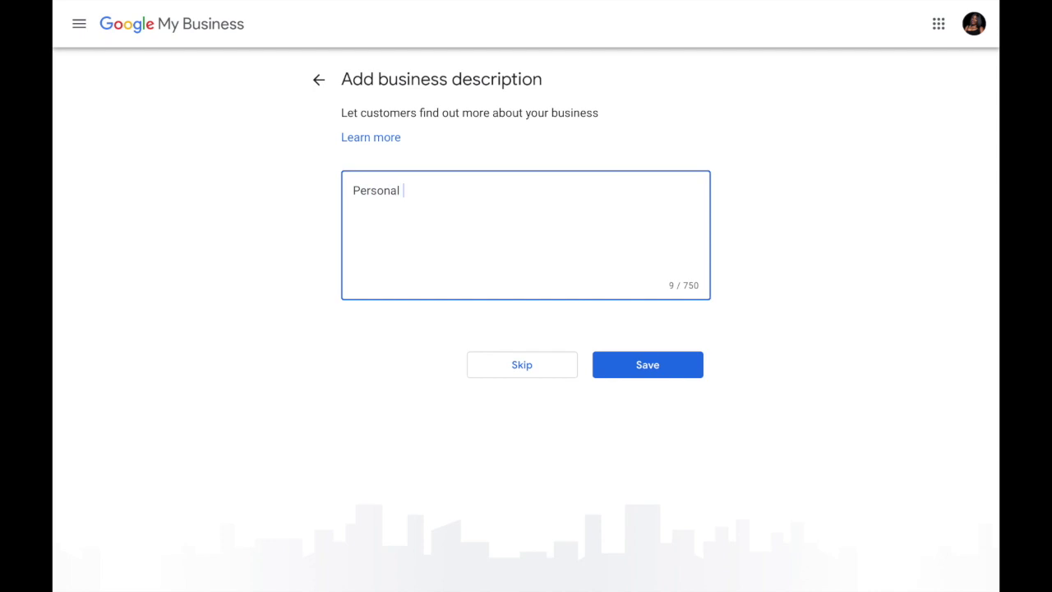
pyautogui.write('Brand Strategist')
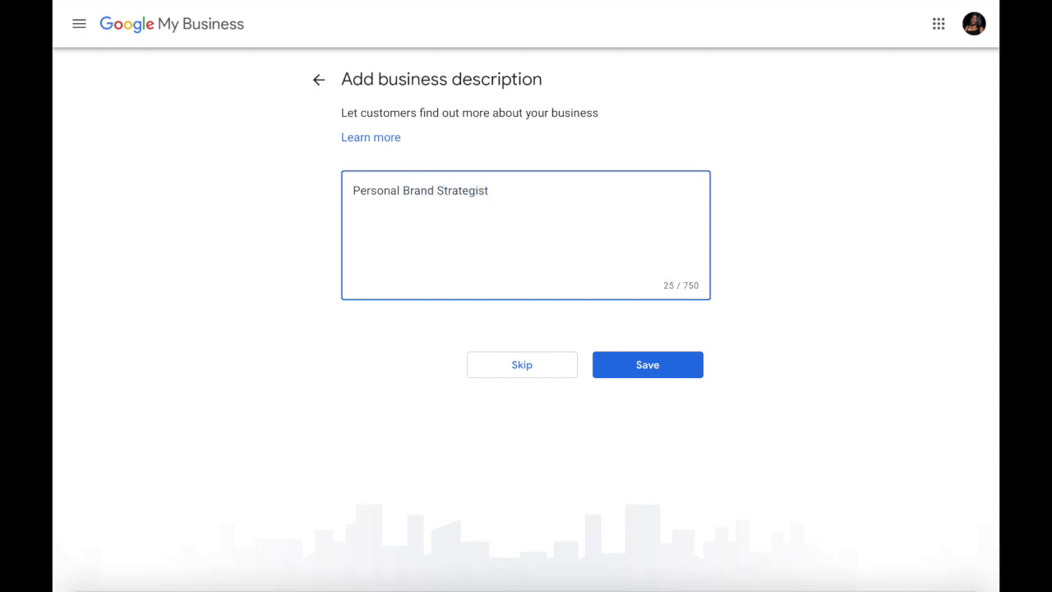
pyautogui.write('/ Youtuber')
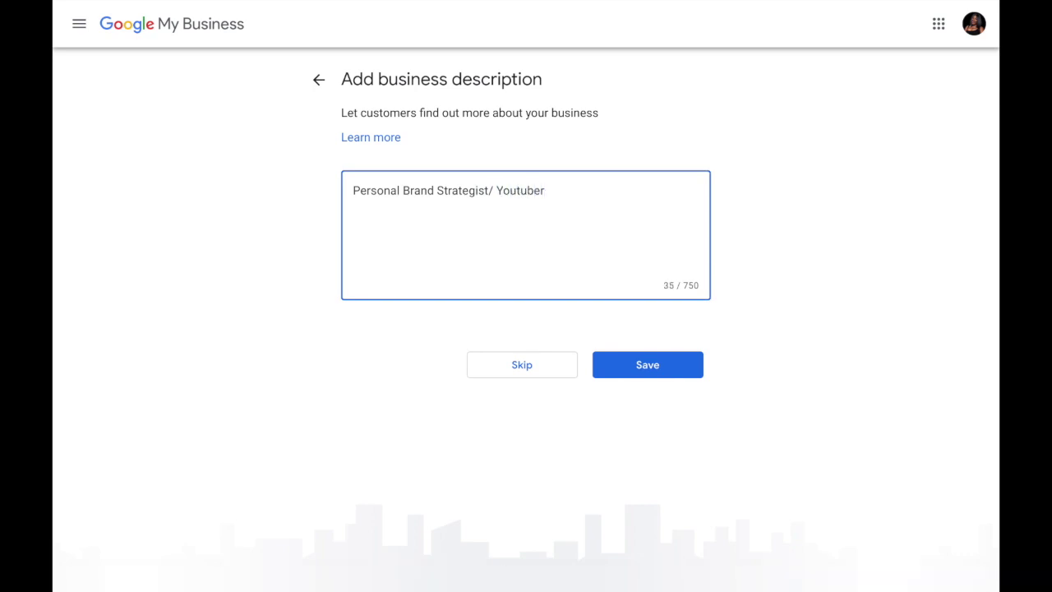
pyautogui.click(658, 367)
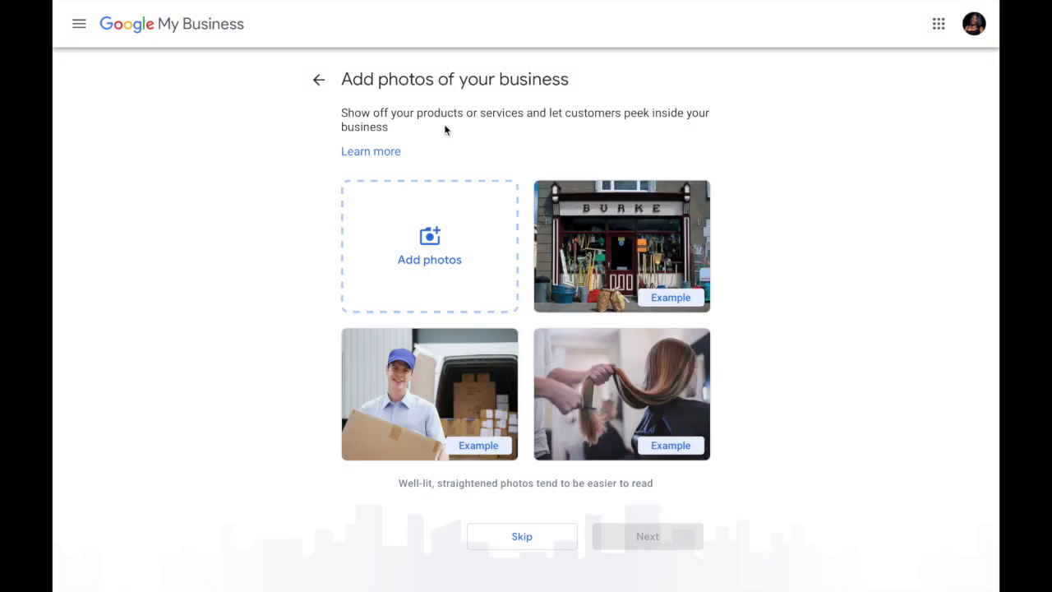
# Skip adding business photos and continue through the welcome message to the business dashboard
pyautogui.click(524, 538)
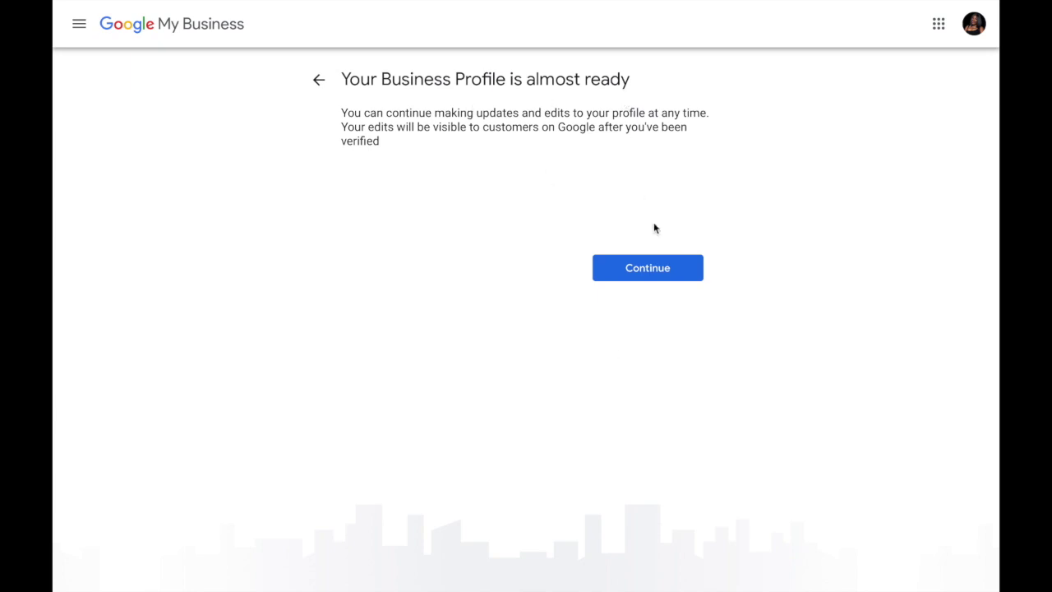
pyautogui.click(664, 277)
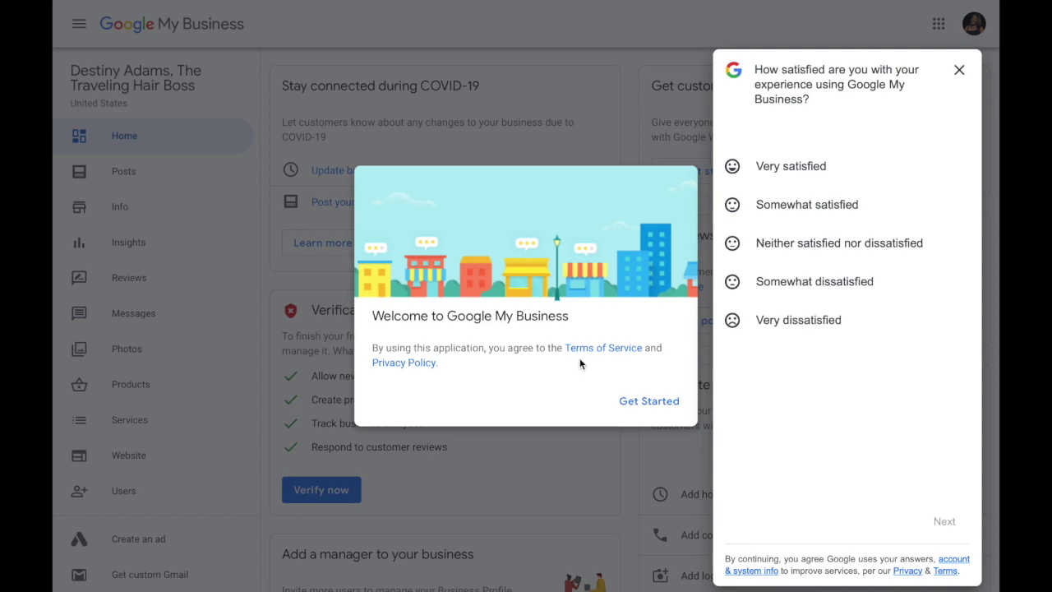
pyautogui.click(662, 409)
# Start verifying the listing from the business info page, check the other verification options, and request the postcard by mail
pyautogui.click(124, 209)
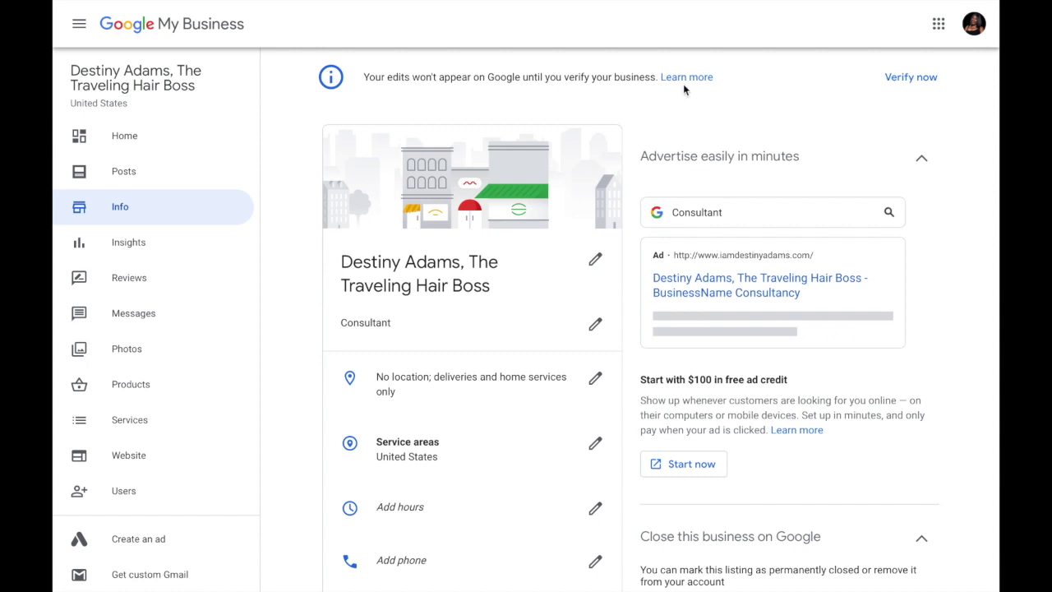
pyautogui.click(908, 80)
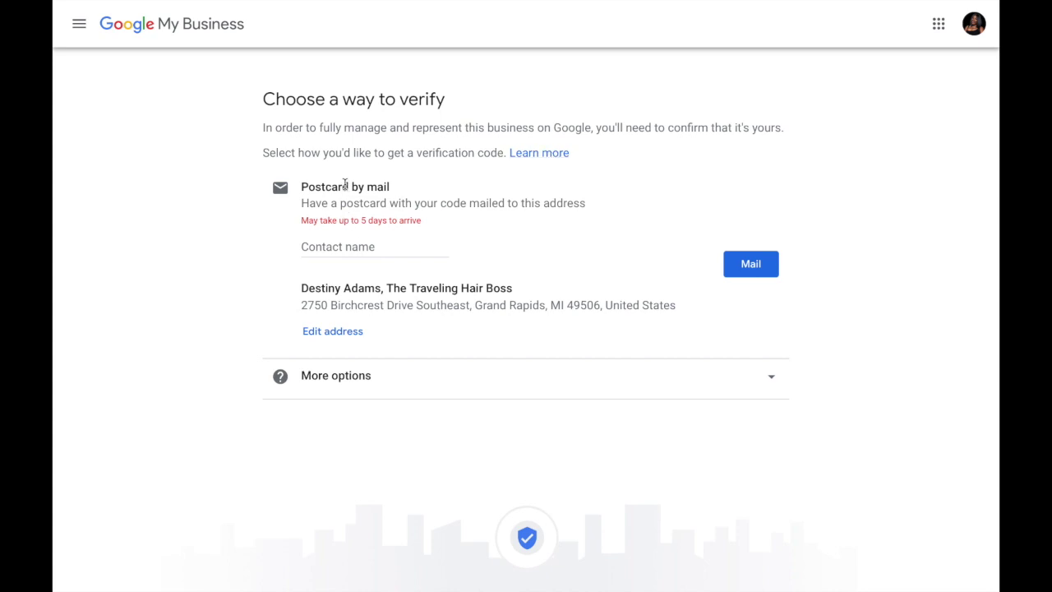
pyautogui.click(773, 379)
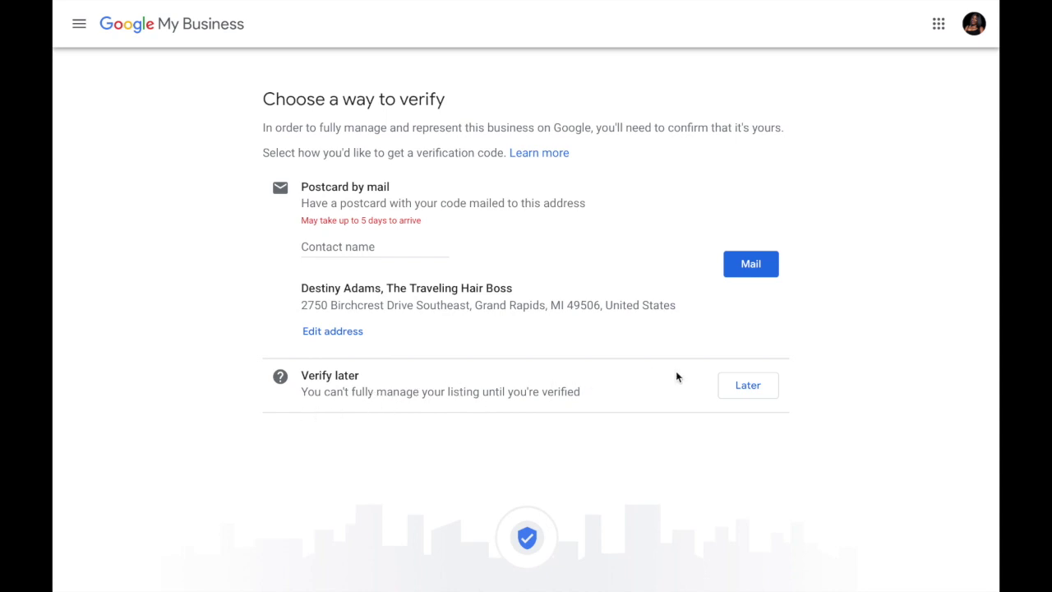
pyautogui.click(756, 271)
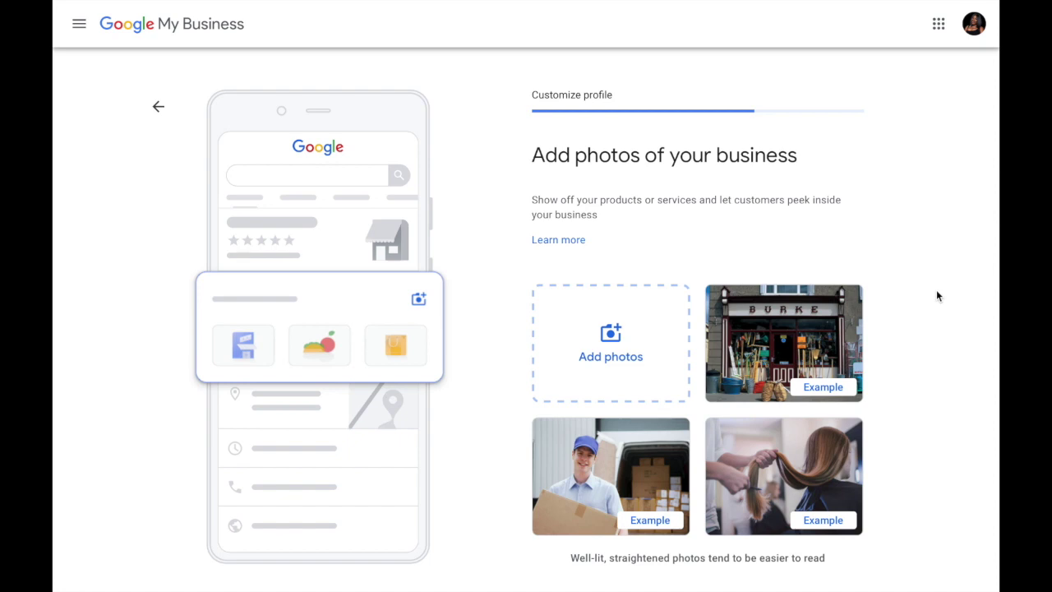
# Skip the business photos and the $100 advertising credit, and finish customizing the profile
pyautogui.scroll(-1, 937, 290)
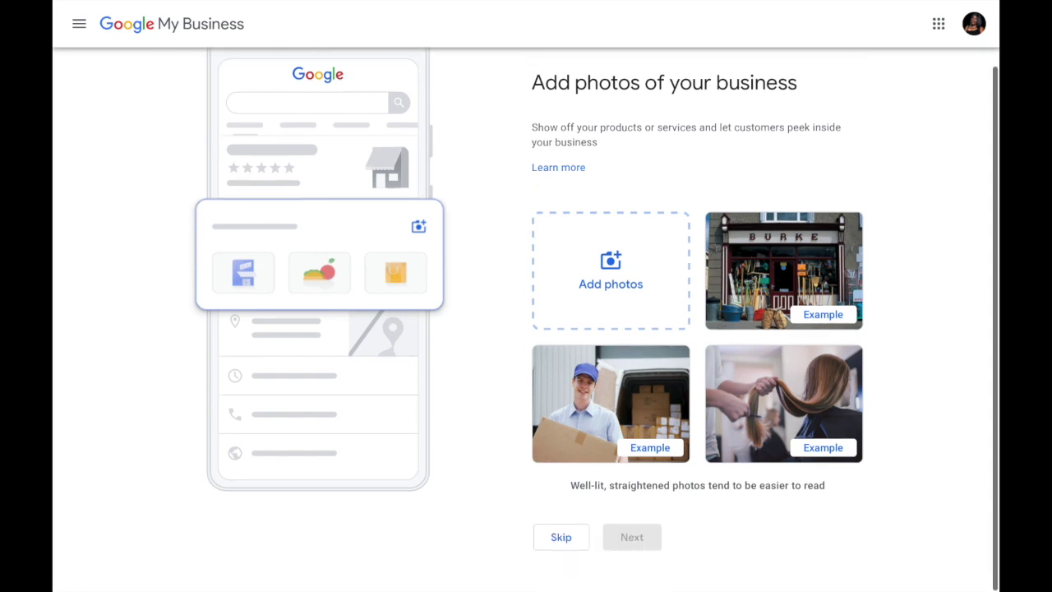
pyautogui.click(564, 537)
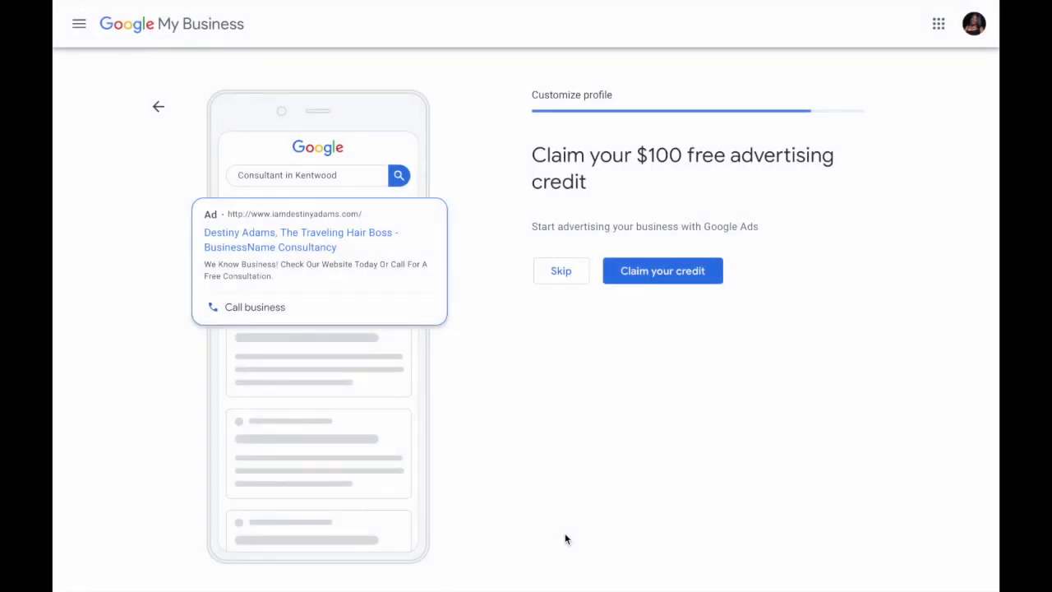
pyautogui.click(560, 272)
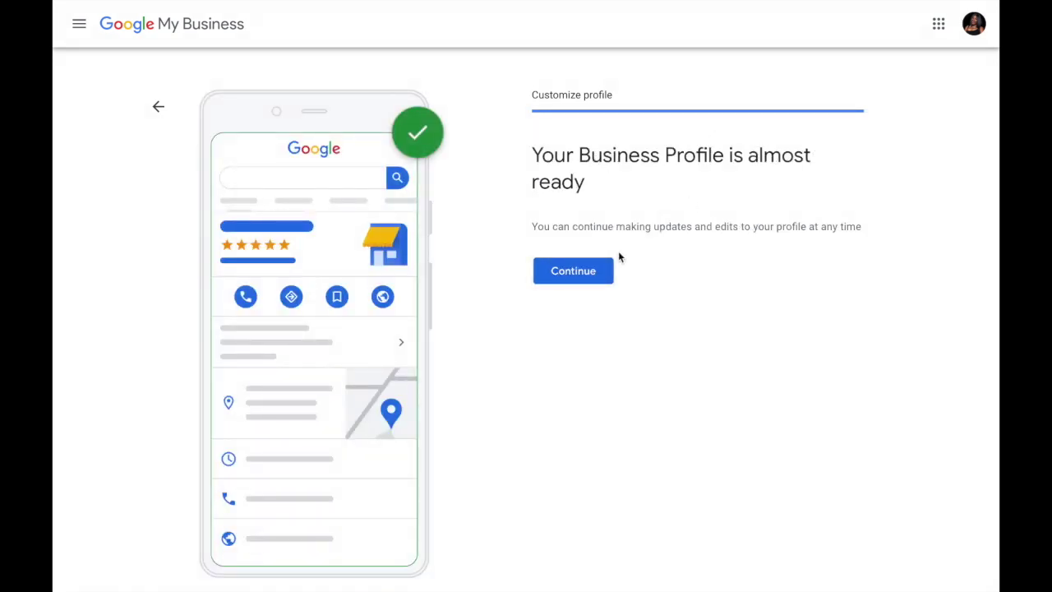
pyautogui.click(585, 273)
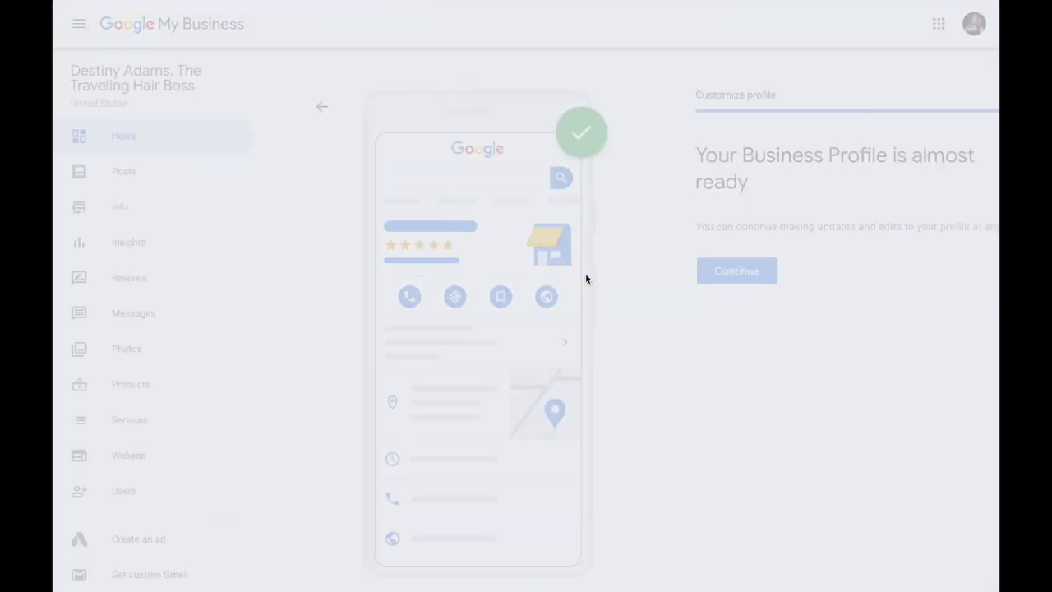
# Apply the attributes "Identifies as Black-owned" and "Identifies as women-led" to the business profile
pyautogui.scroll(-3, 634, 319)
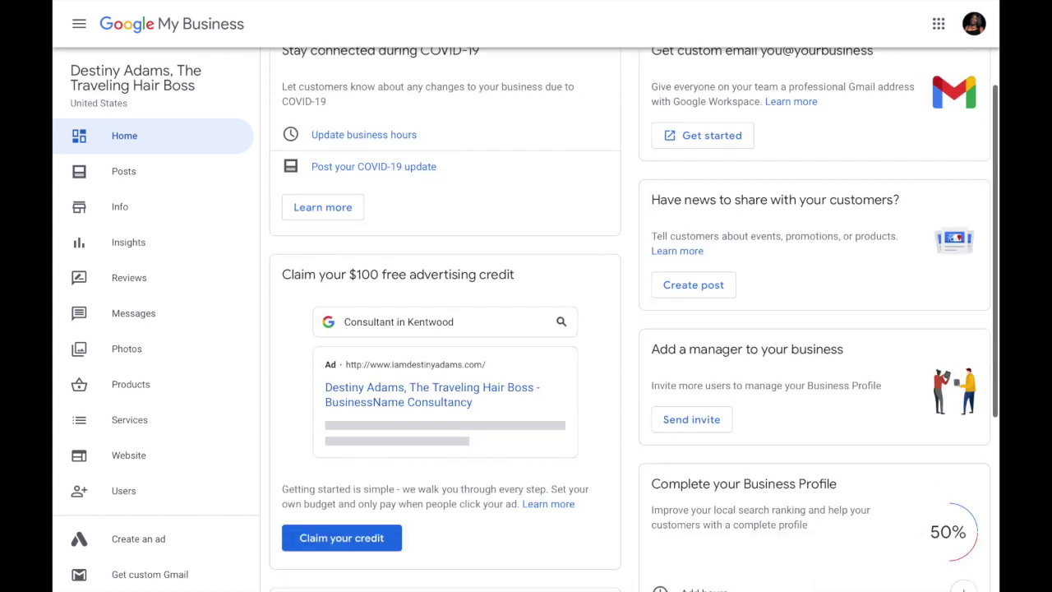
pyautogui.scroll(-2, 634, 319)
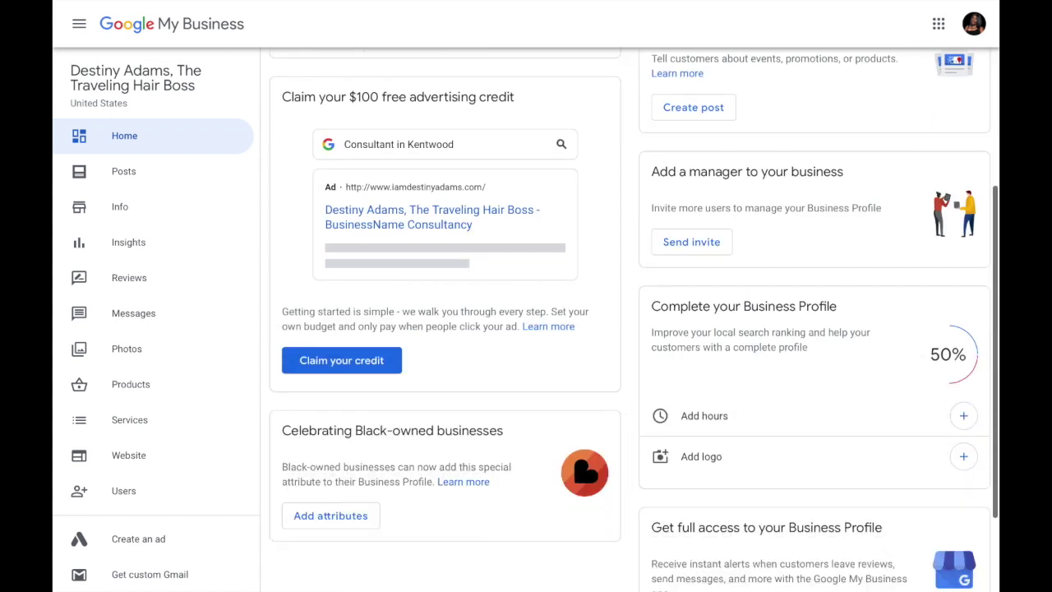
pyautogui.scroll(-2, 634, 319)
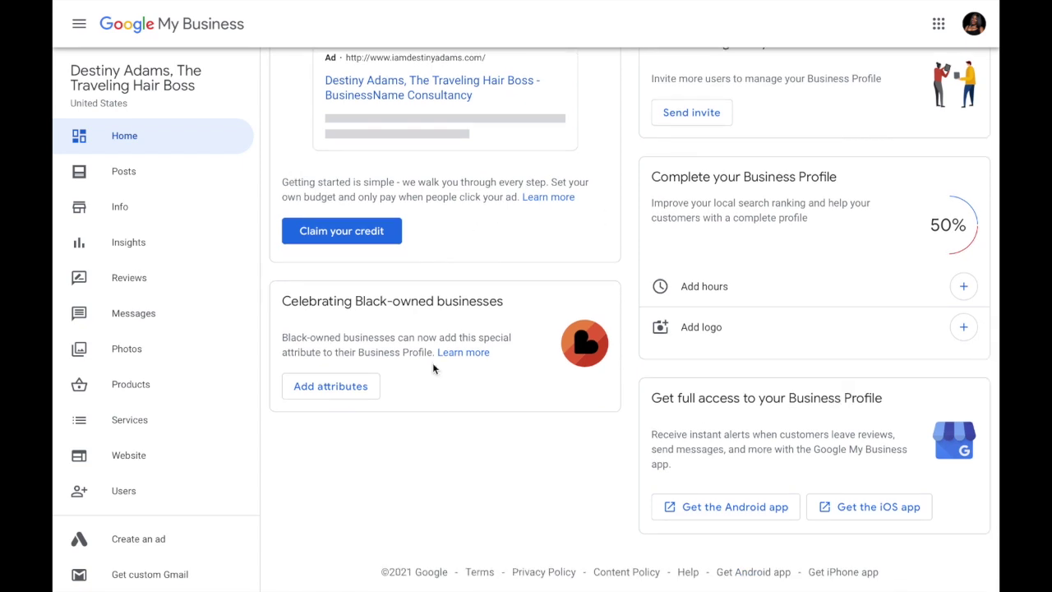
pyautogui.click(330, 393)
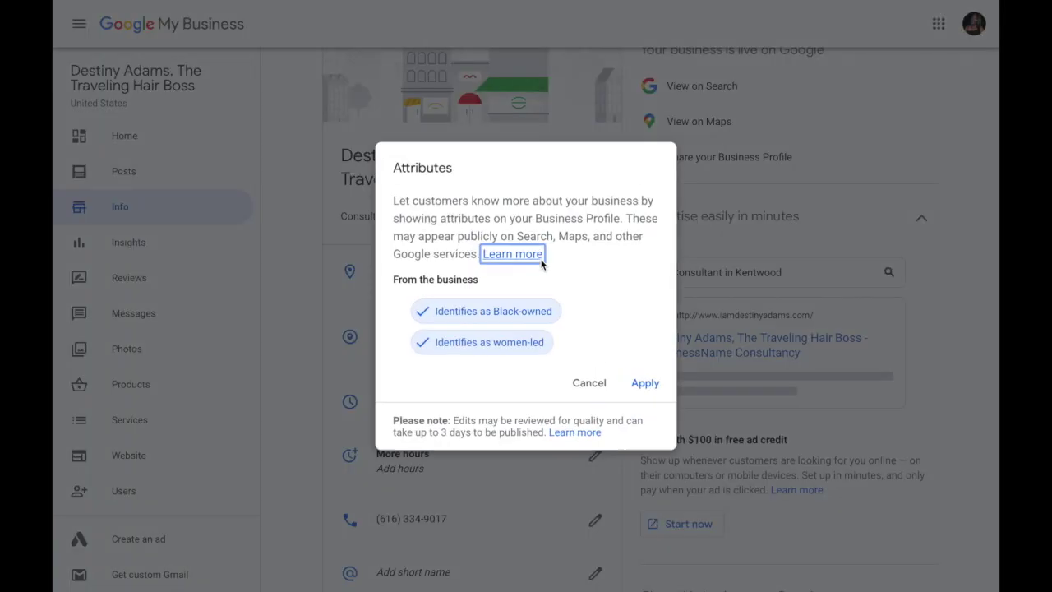
pyautogui.click(645, 389)
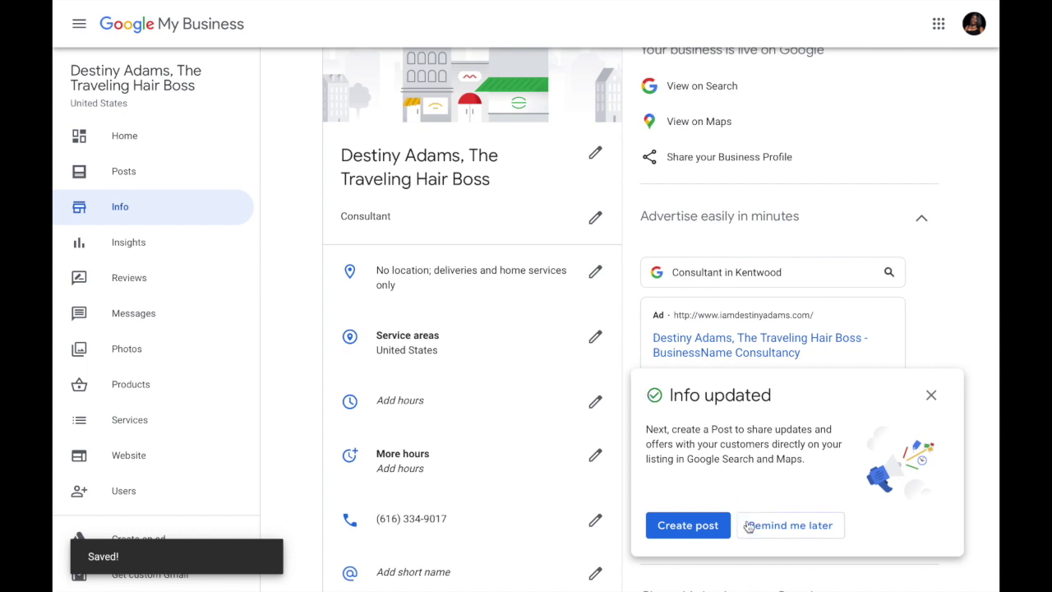
pyautogui.click(689, 524)
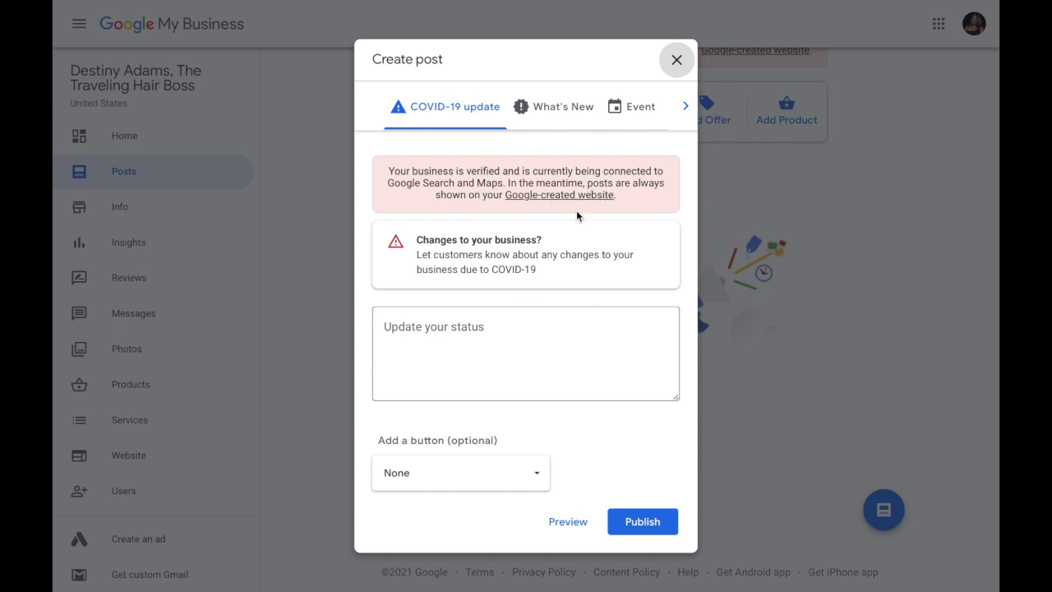
pyautogui.click(446, 341)
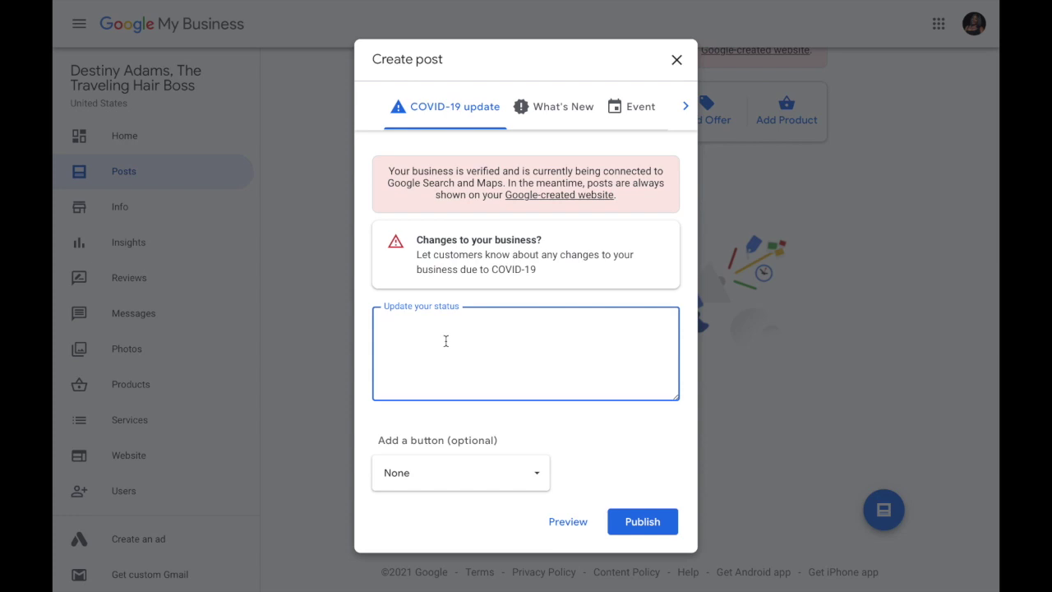
pyautogui.write("Don't forget to subscribe to my Yout")
pyautogui.press('BackSpace')
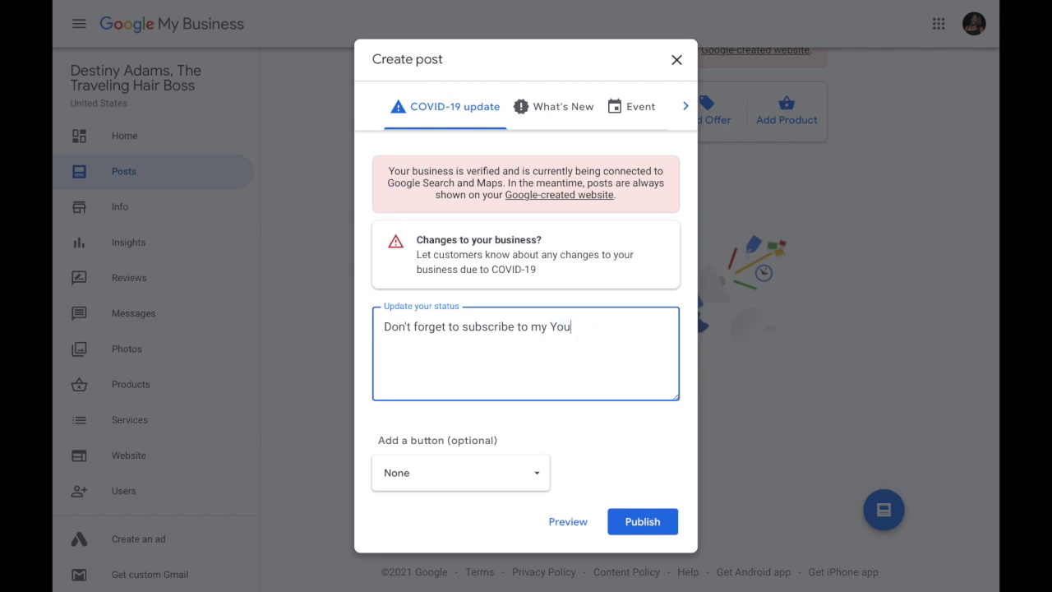
pyautogui.write('Tube channel! www')
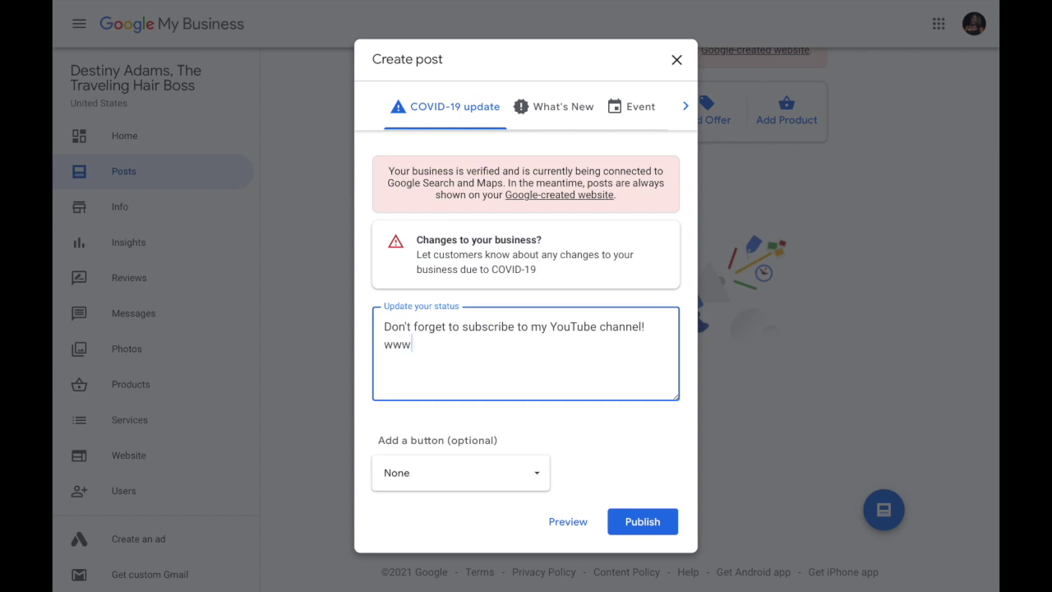
pyautogui.write('.youtube.com/iam')
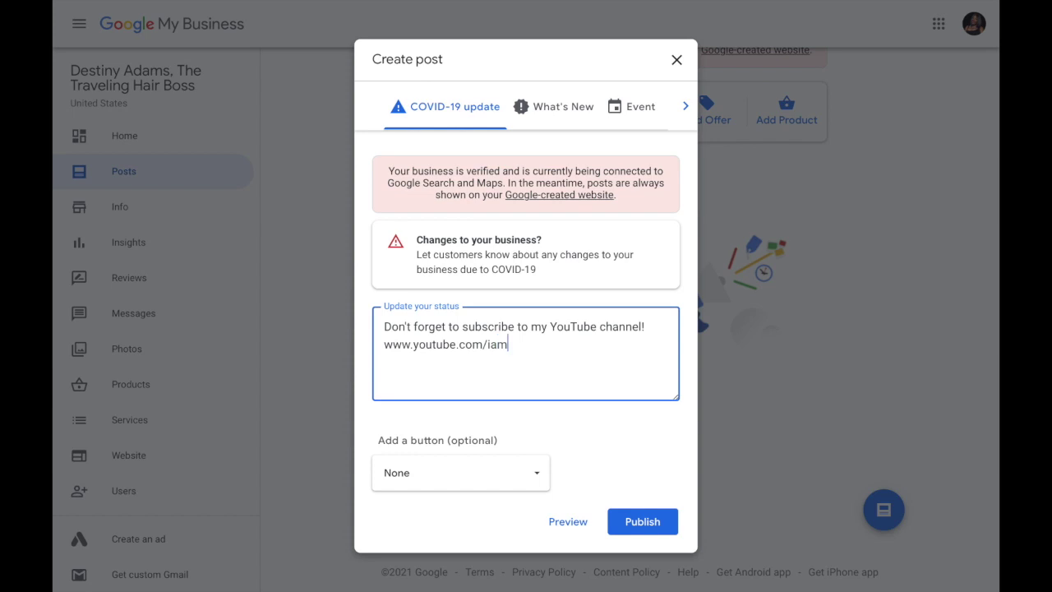
pyautogui.write('destinyadams')
# Add a "Learn more" button linking to the business's YouTube channel and publish the post
pyautogui.click(493, 481)
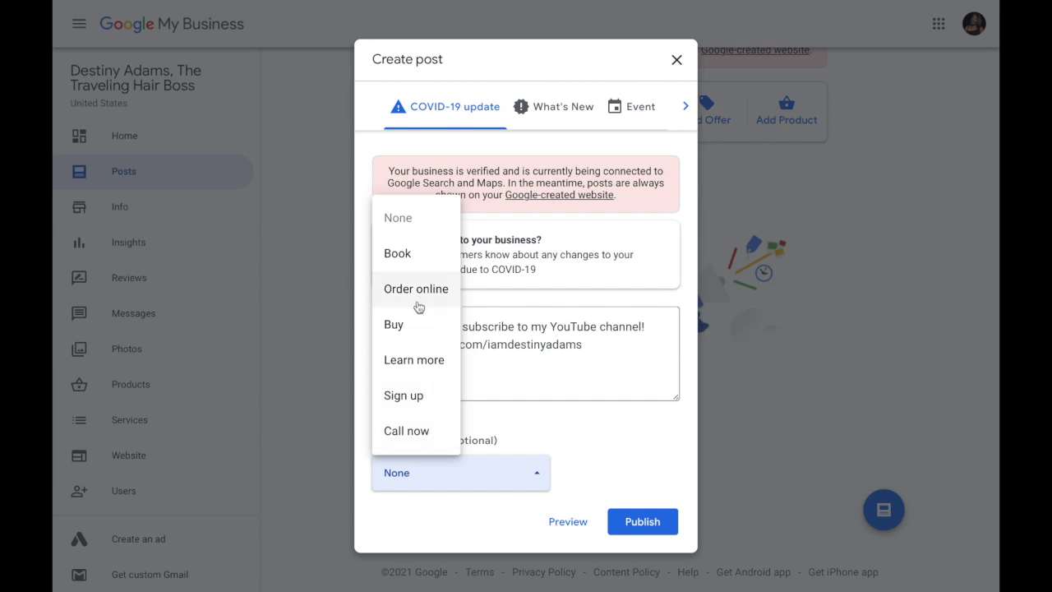
pyautogui.click(411, 366)
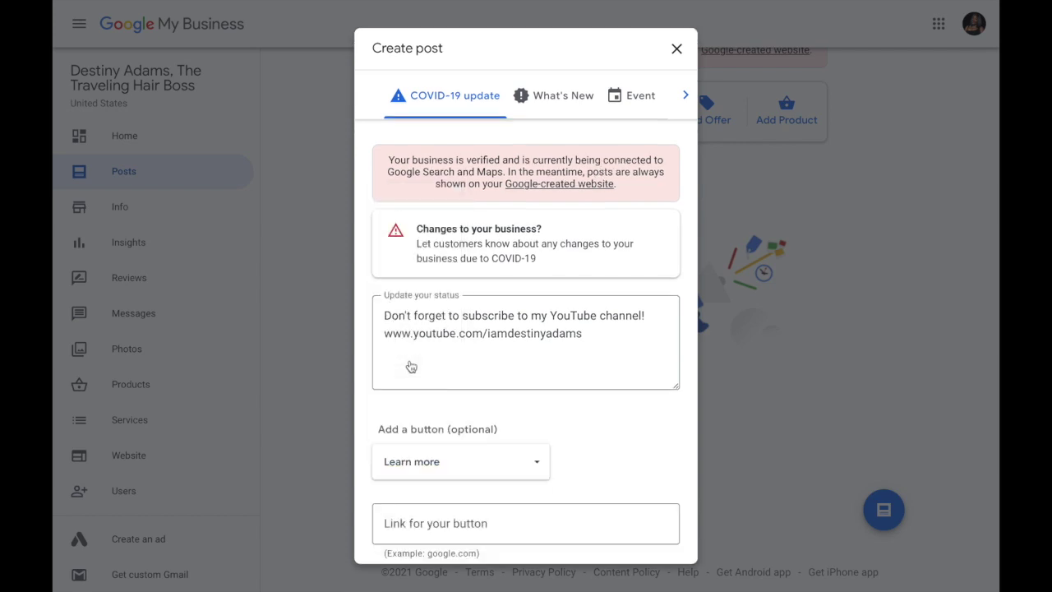
pyautogui.click(418, 523)
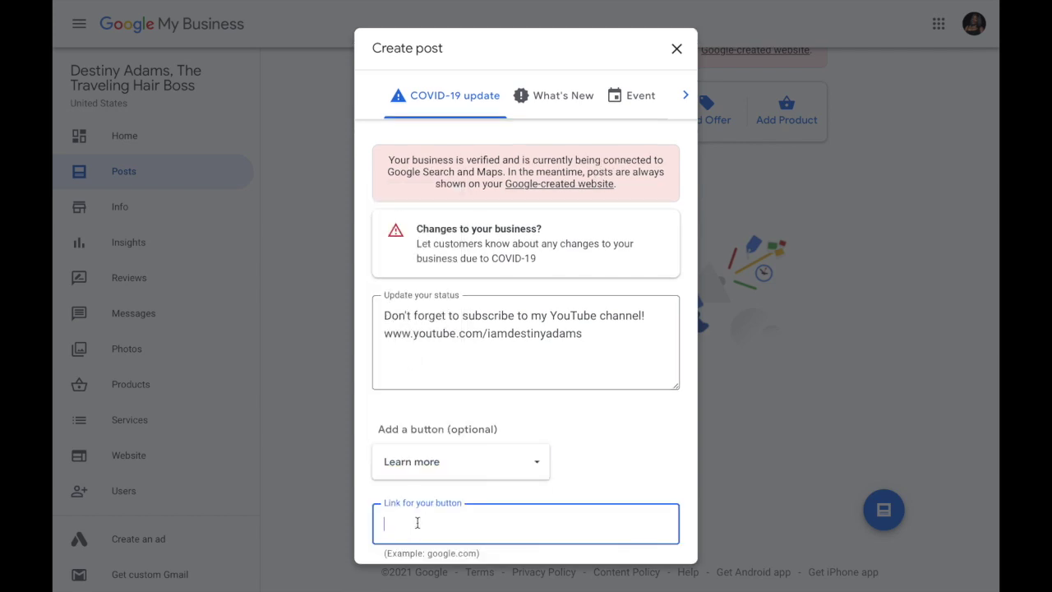
pyautogui.write('yo')
pyautogui.write('utube.com')
pyautogui.write('/imd')
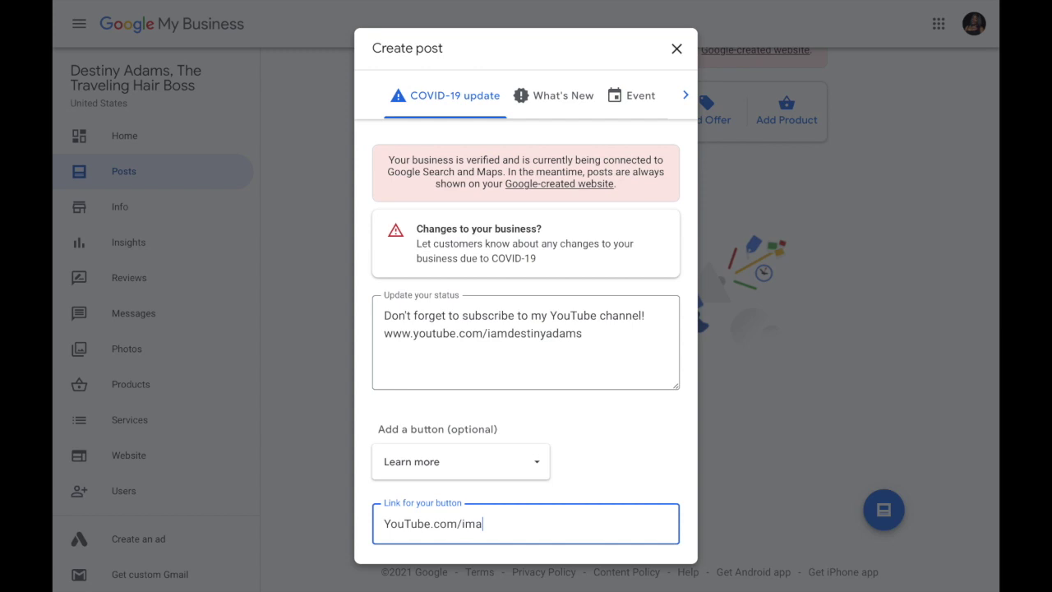
pyautogui.write('amdestinyadams')
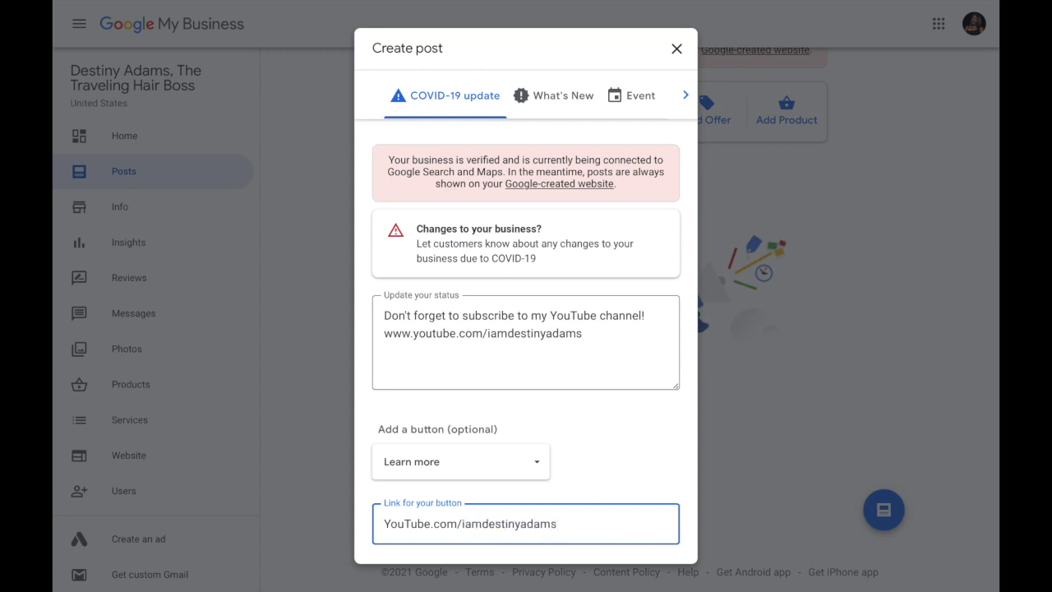
pyautogui.moveTo(637, 455); pyautogui.dragTo(647, 571)
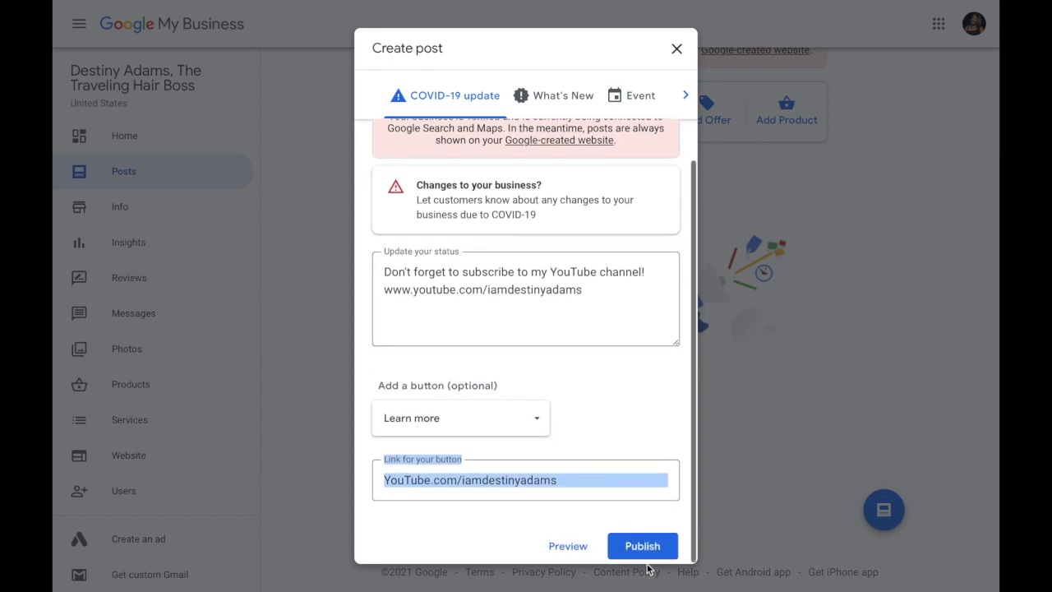
pyautogui.click(644, 546)
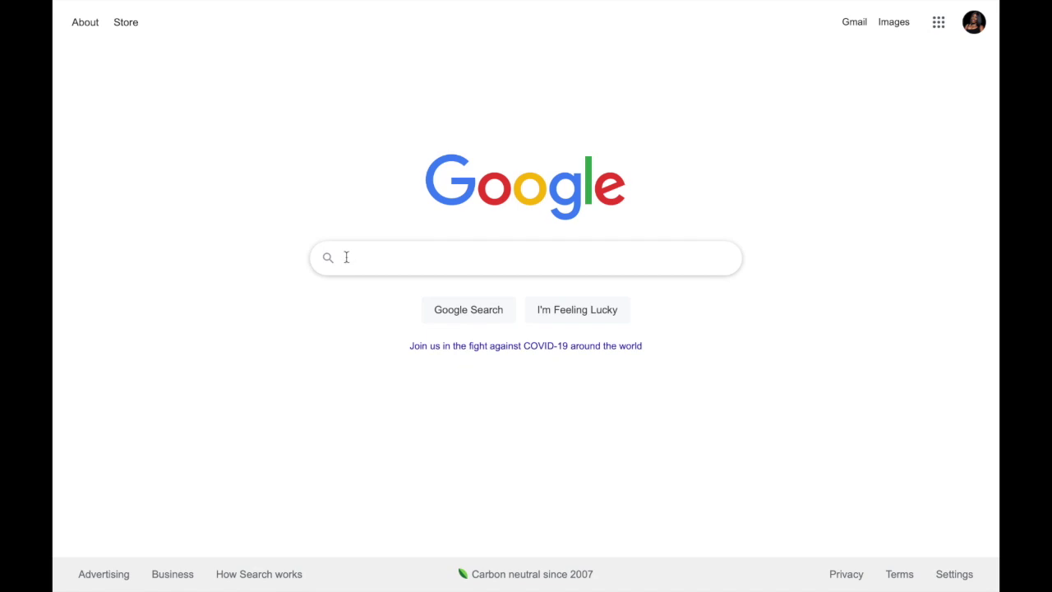
# Search Google for the business's full listing name, made up of the owner's name followed by "The Traveling Hair Boss"
pyautogui.write('Destiny Adams, The Traveling Hair Boss')
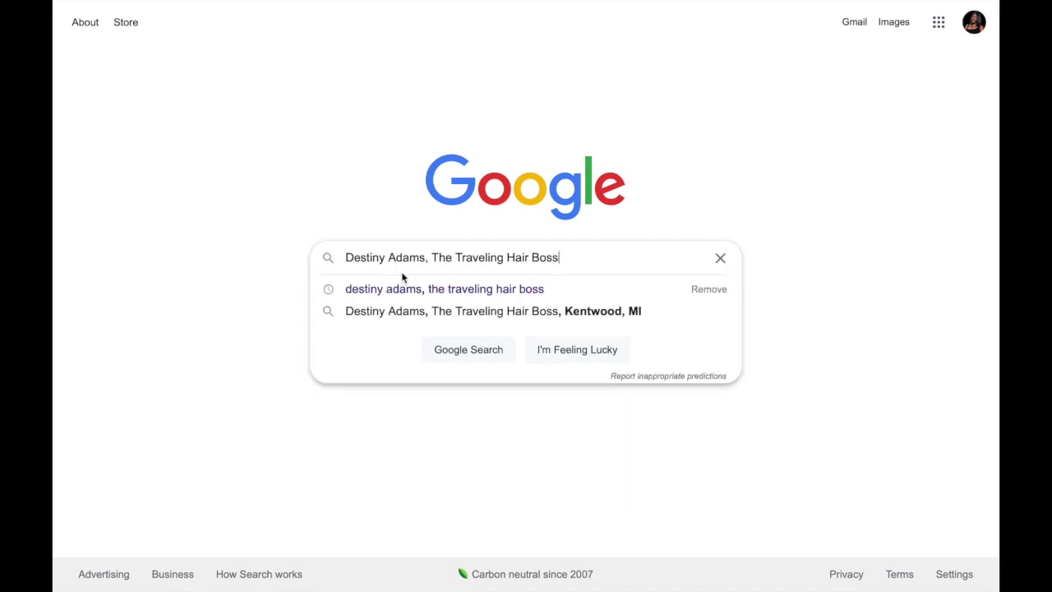
pyautogui.press('Return')
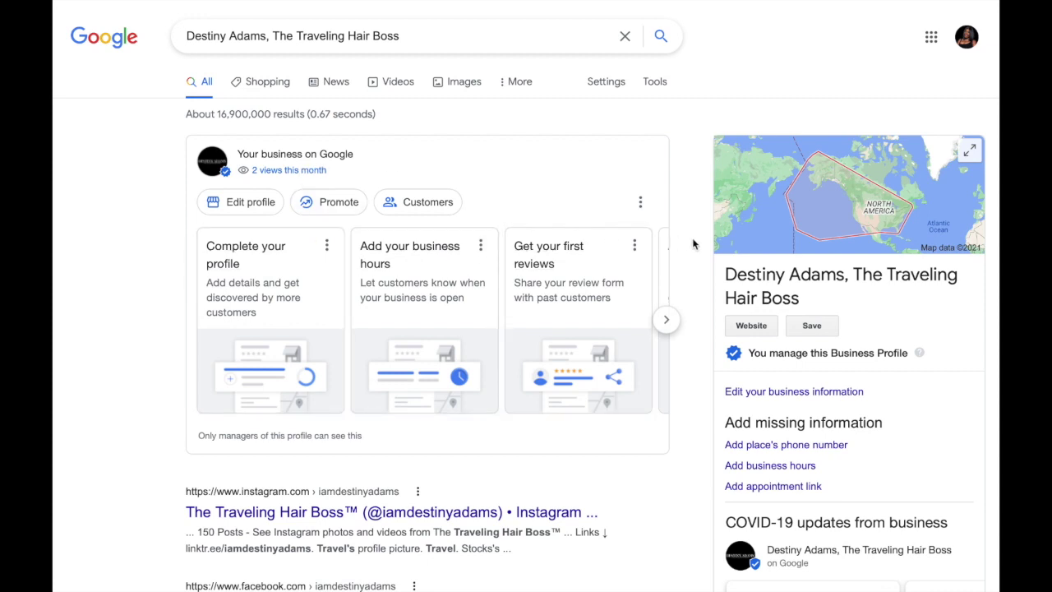
# Examine the business profile in the search results, from its map and COVID-19 update through questions, reviews and description, and return to its beginning
pyautogui.scroll(-3, 692, 238)
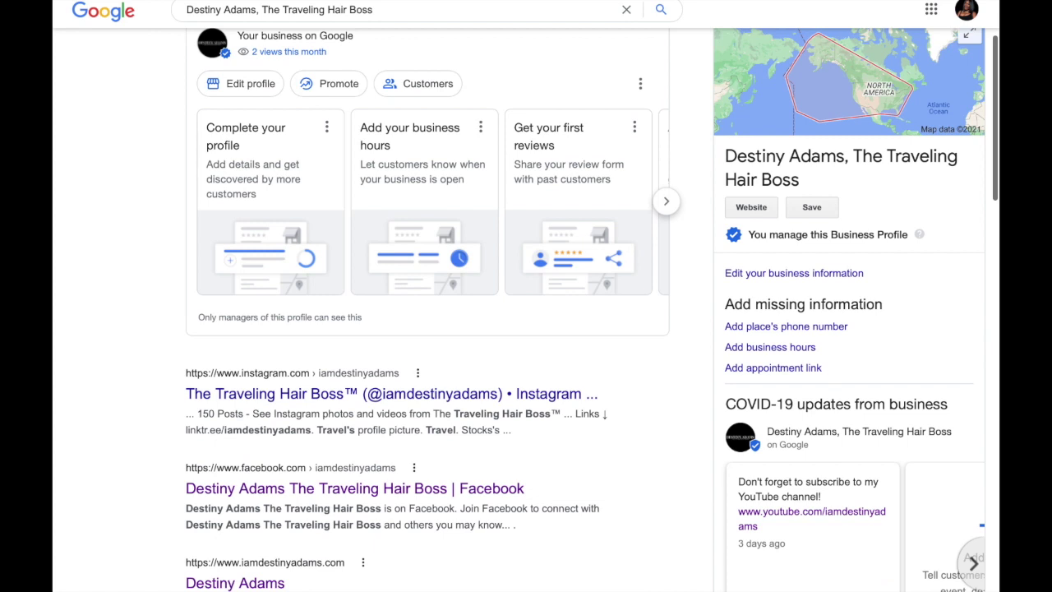
pyautogui.scroll(-4, 526, 329)
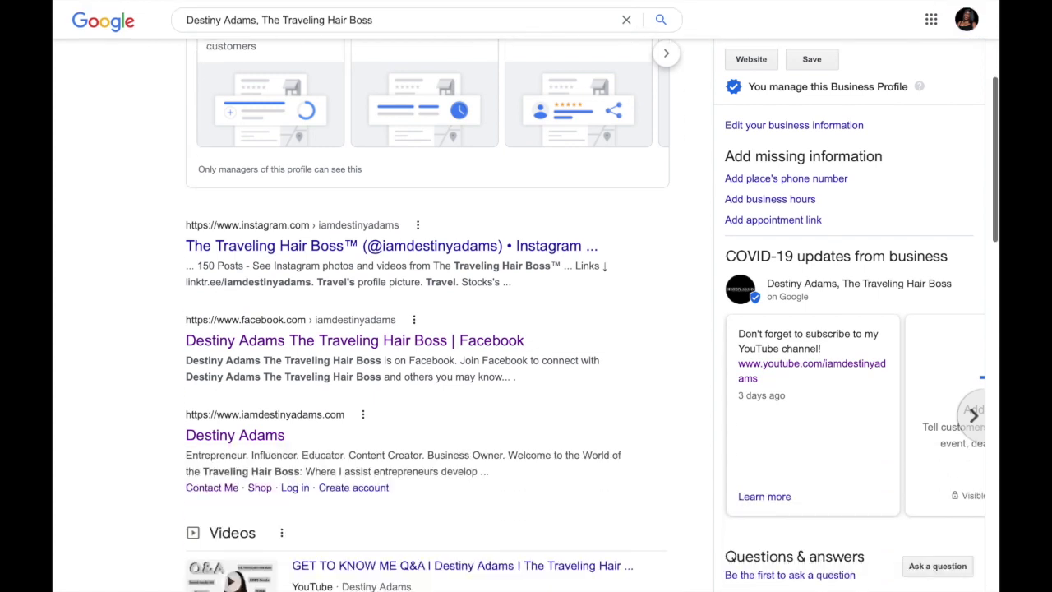
pyautogui.scroll(-2, 730, 244)
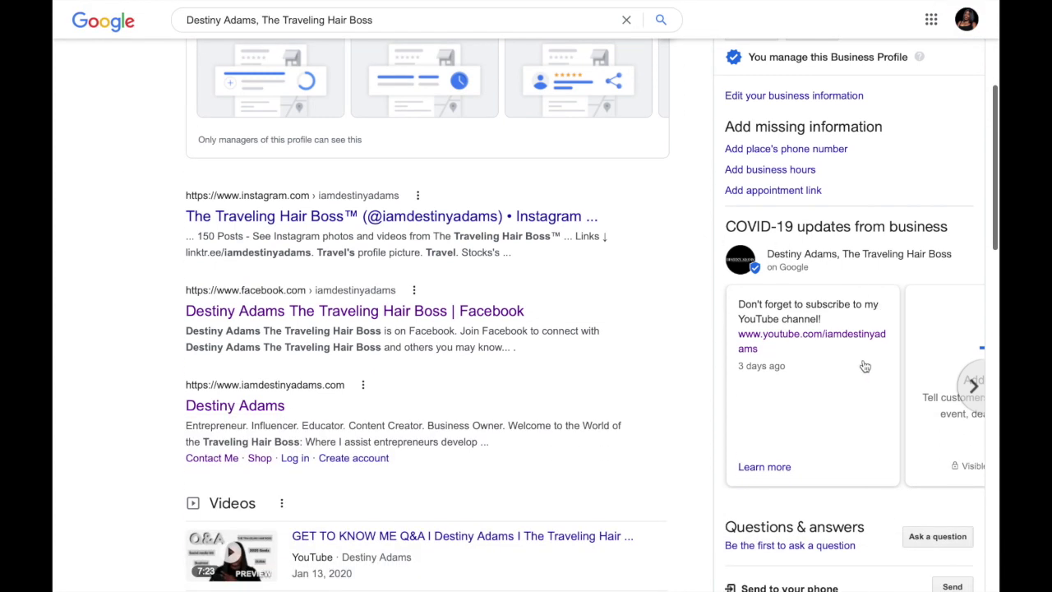
pyautogui.scroll(-5, 526, 315)
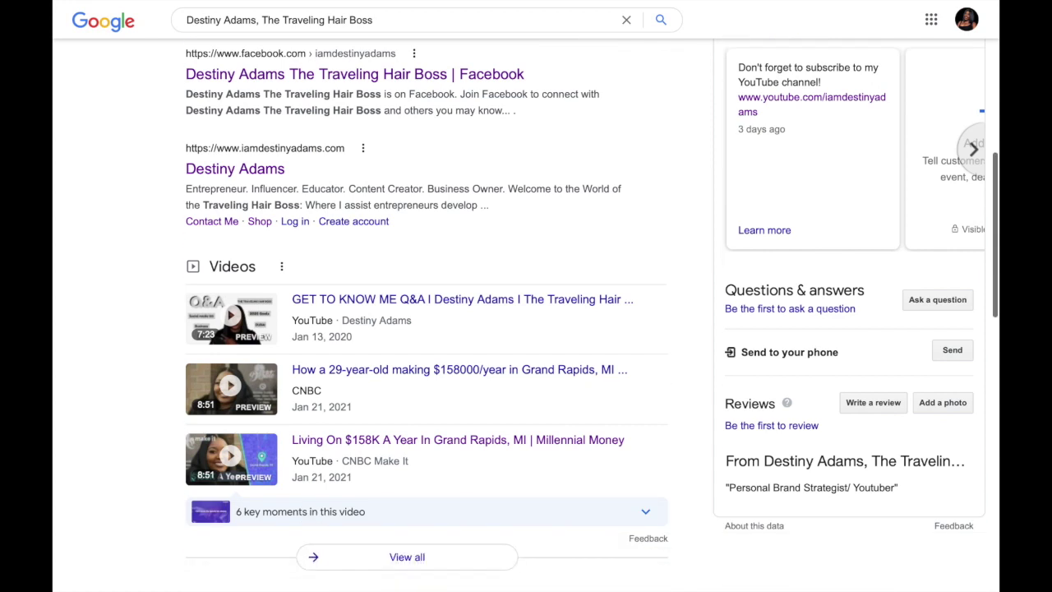
pyautogui.scroll(-1, 526, 315)
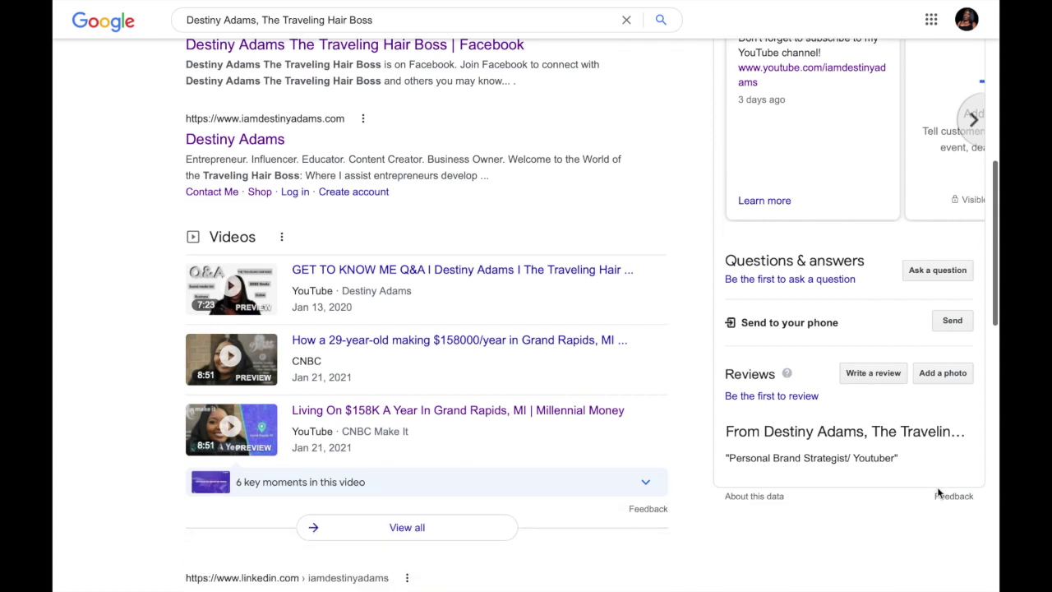
pyautogui.scroll(1, 937, 487)
pyautogui.scroll(1, 938, 487)
pyautogui.scroll(7, 526, 315)
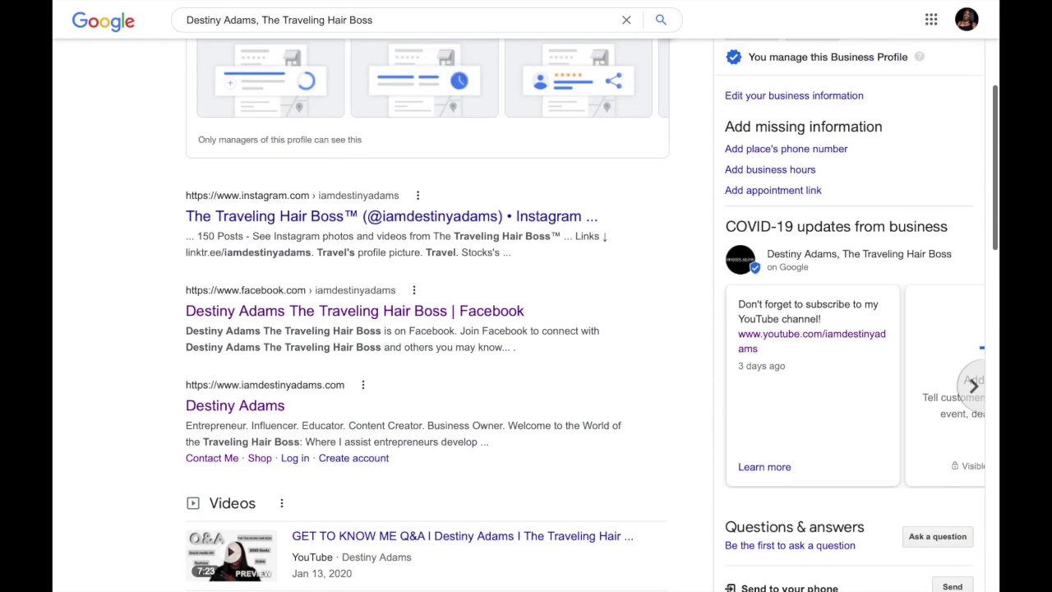
pyautogui.scroll(5, 526, 315)
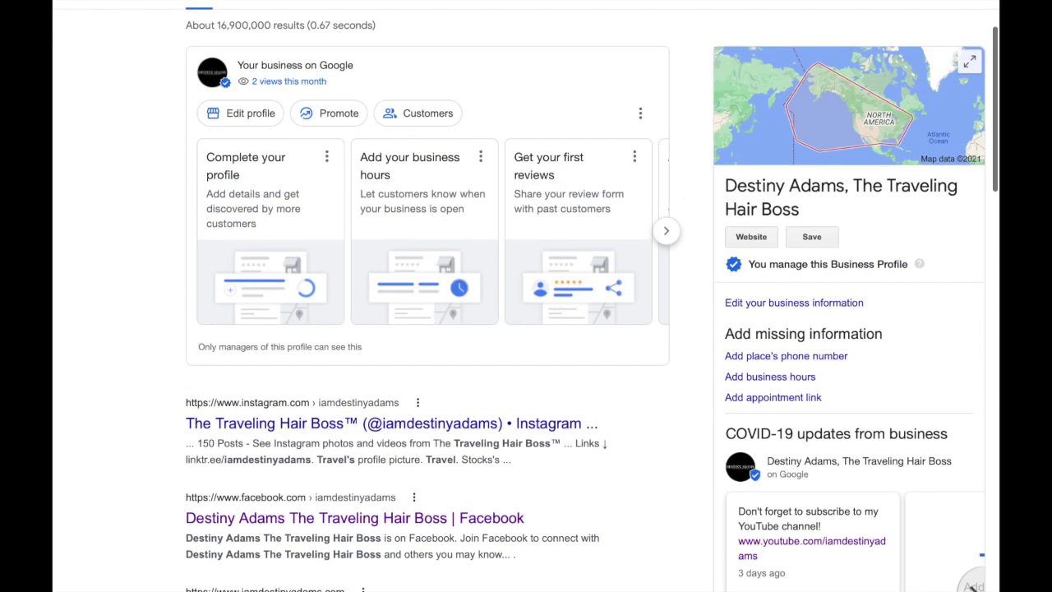
pyautogui.scroll(3, 526, 315)
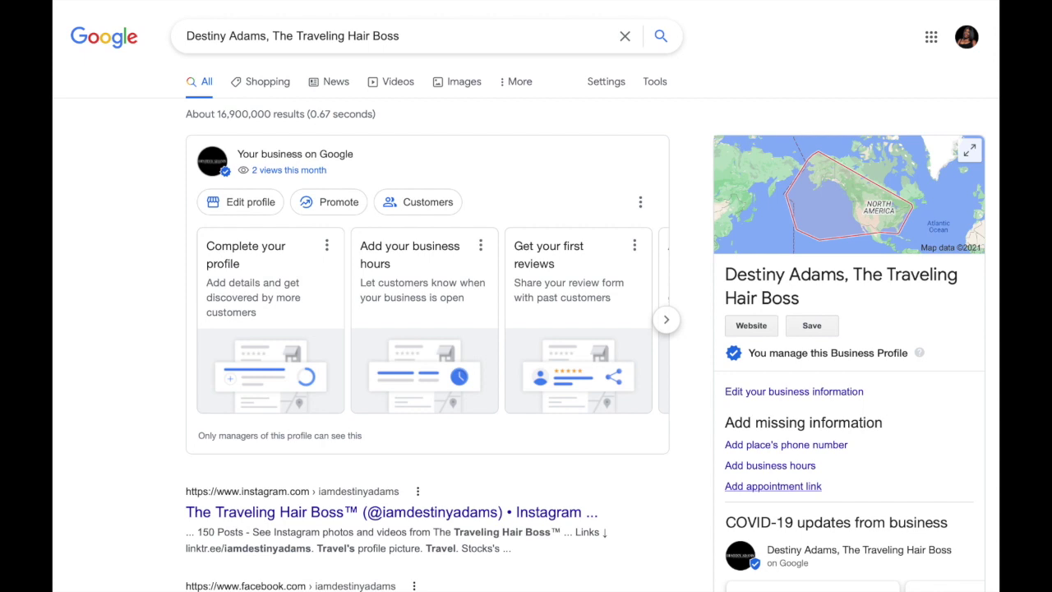